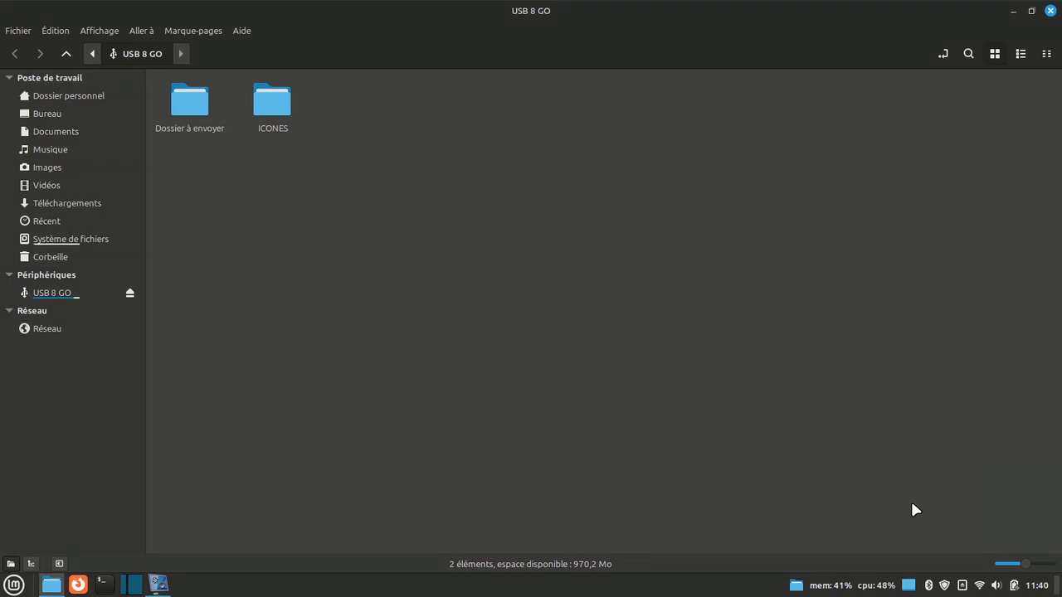
- Remove the "Barre de coin" applet from the panel and confirm its deletion
right_click(1056, 591)
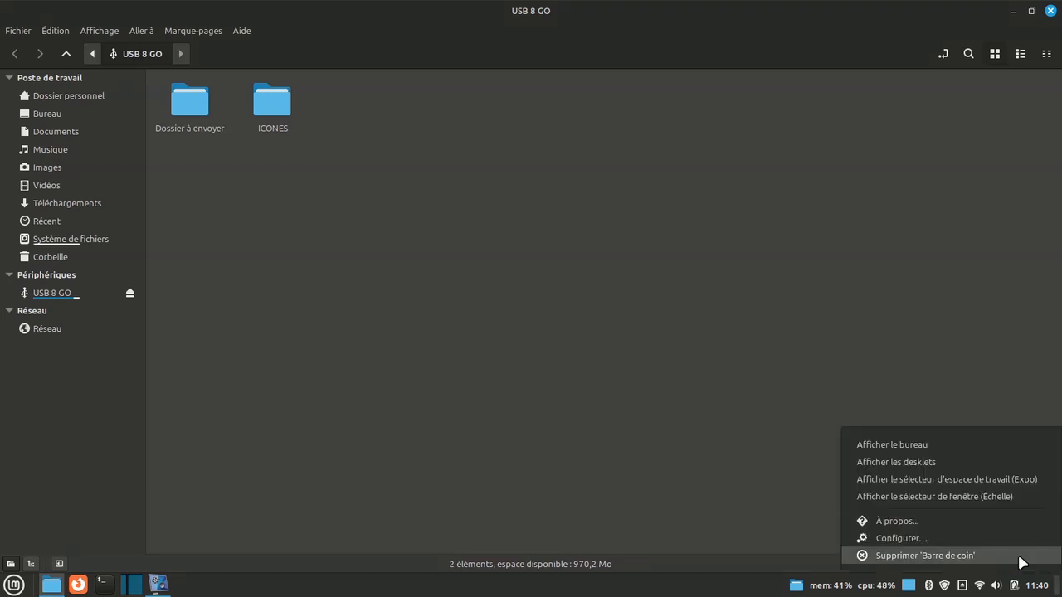
left_click(974, 554)
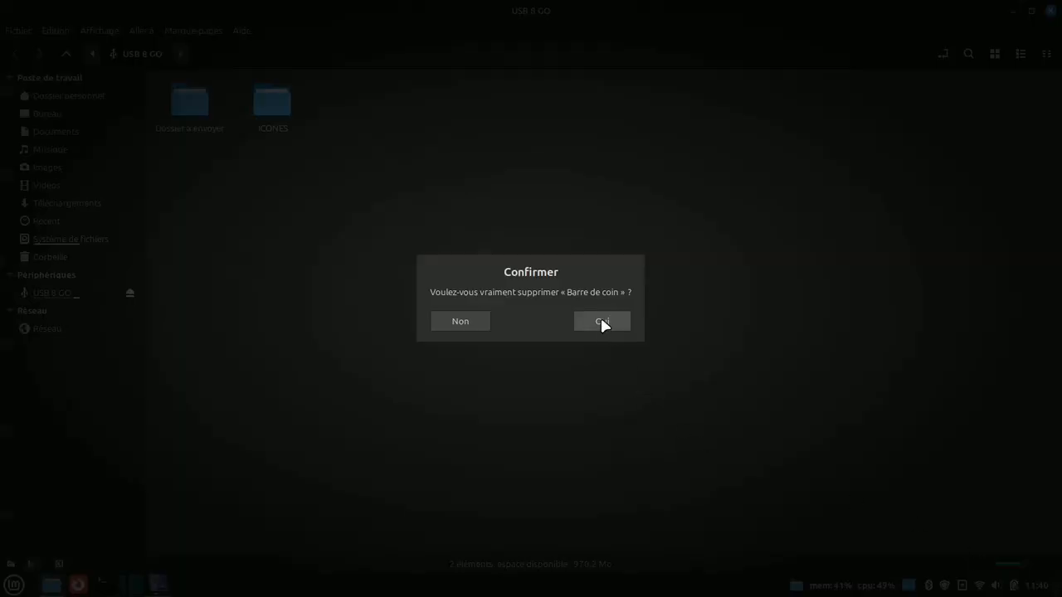
left_click(602, 323)
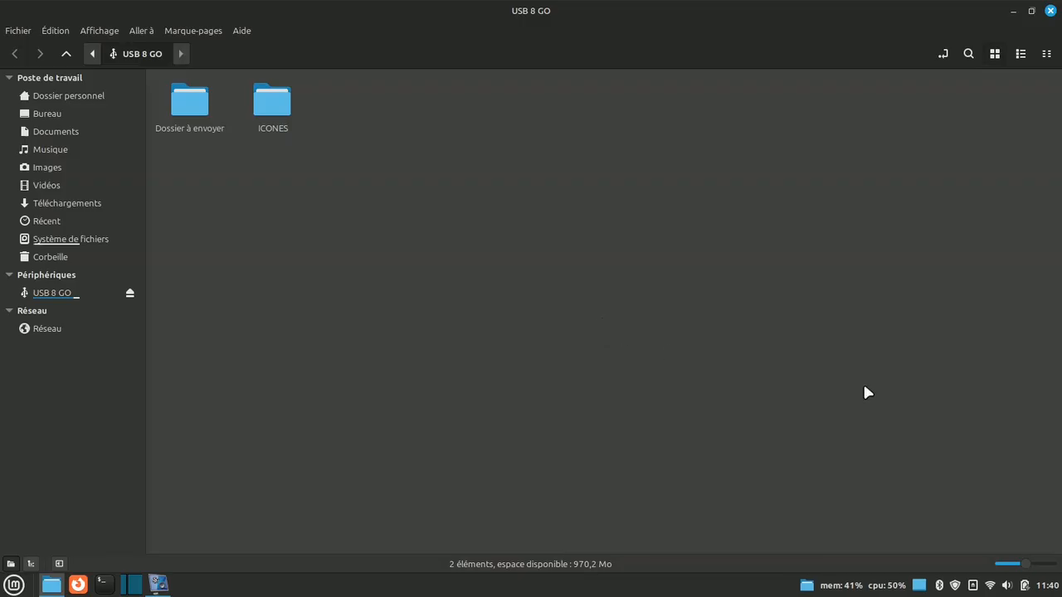
- Examine the Emplacements applet's location list, and minimise and restore the USB 8 GO window with the Fichiers launcher for comparison
left_click(808, 586)
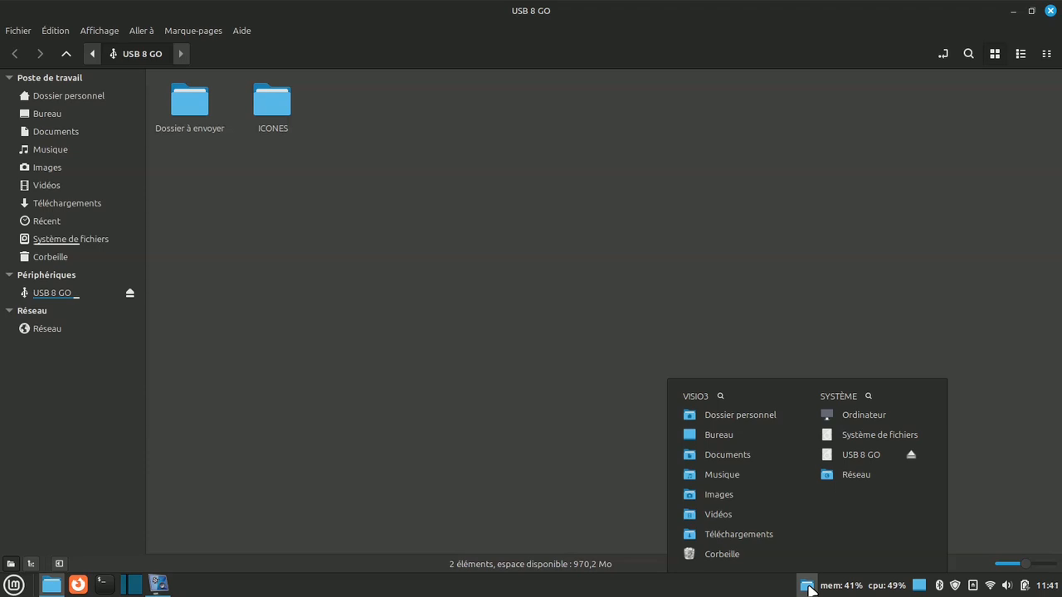
left_click(808, 587)
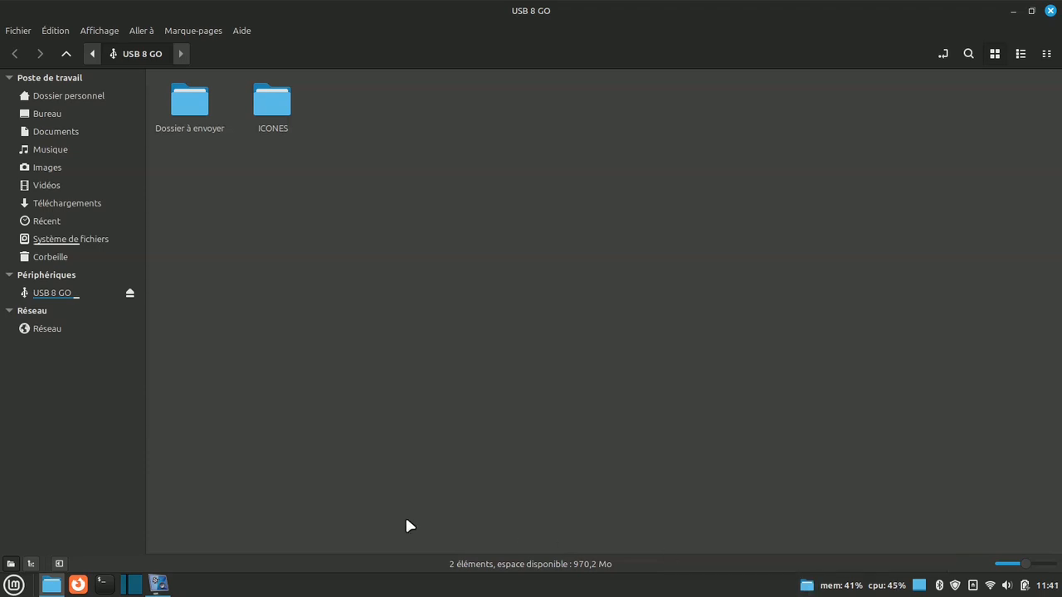
left_click(52, 589)
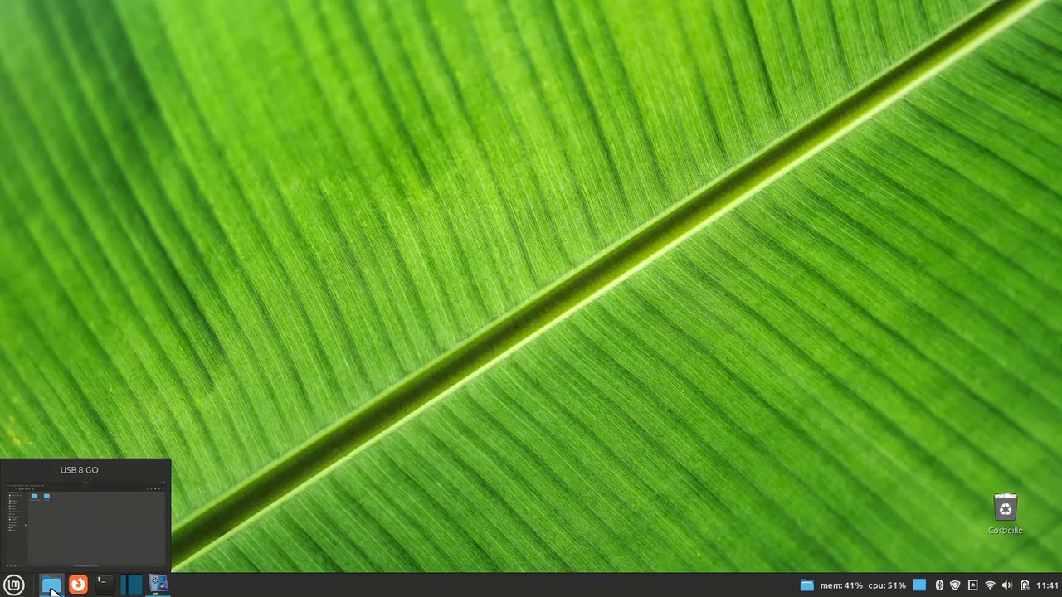
left_click(52, 589)
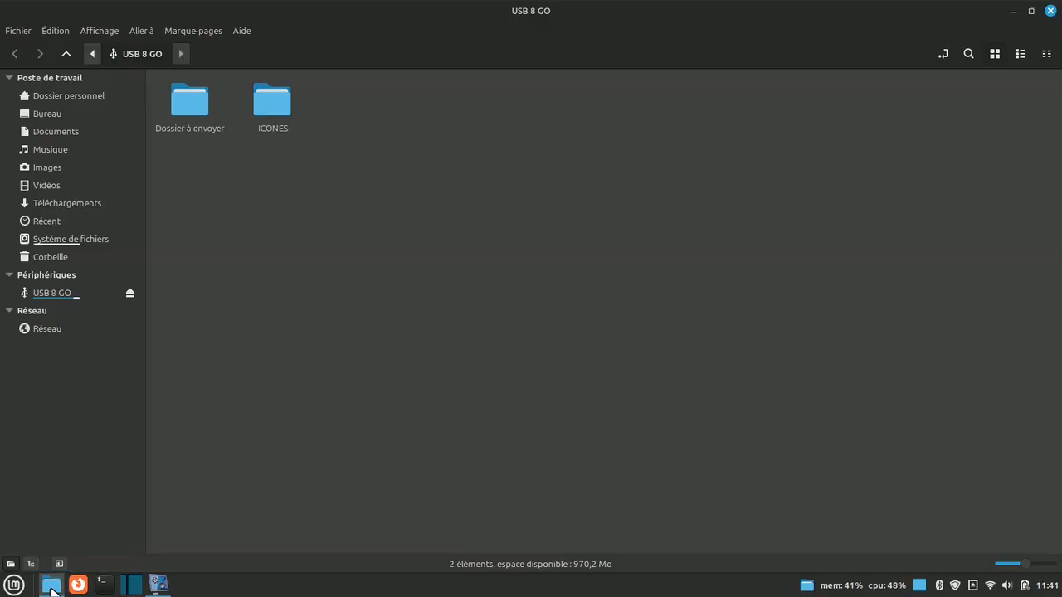
left_click(51, 587)
left_click(52, 589)
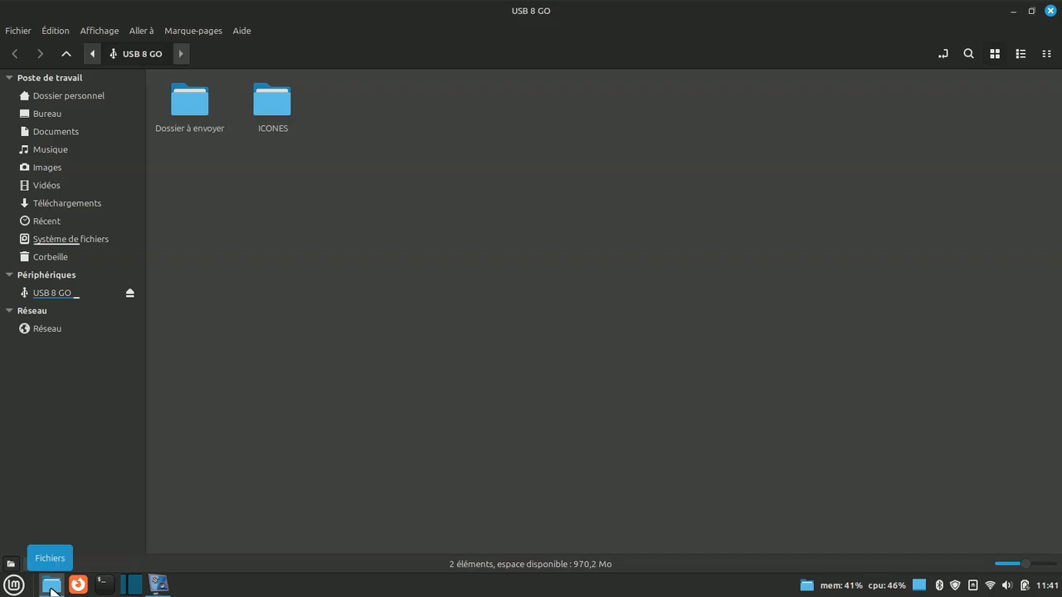
left_click(51, 589)
left_click(51, 588)
- Unpin the Fichiers launcher from the panel
right_click(52, 589)
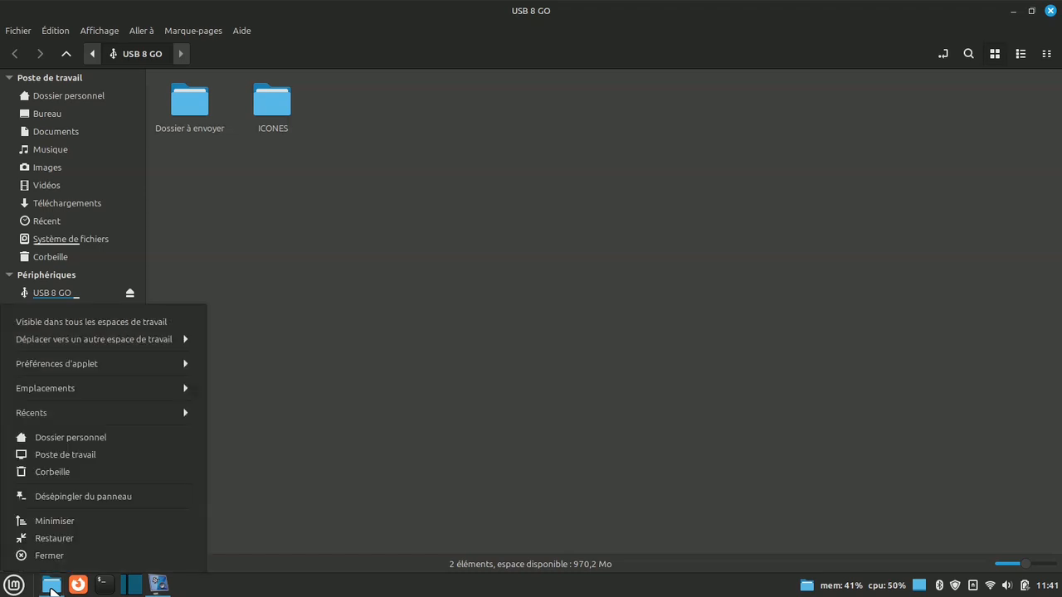
left_click(83, 496)
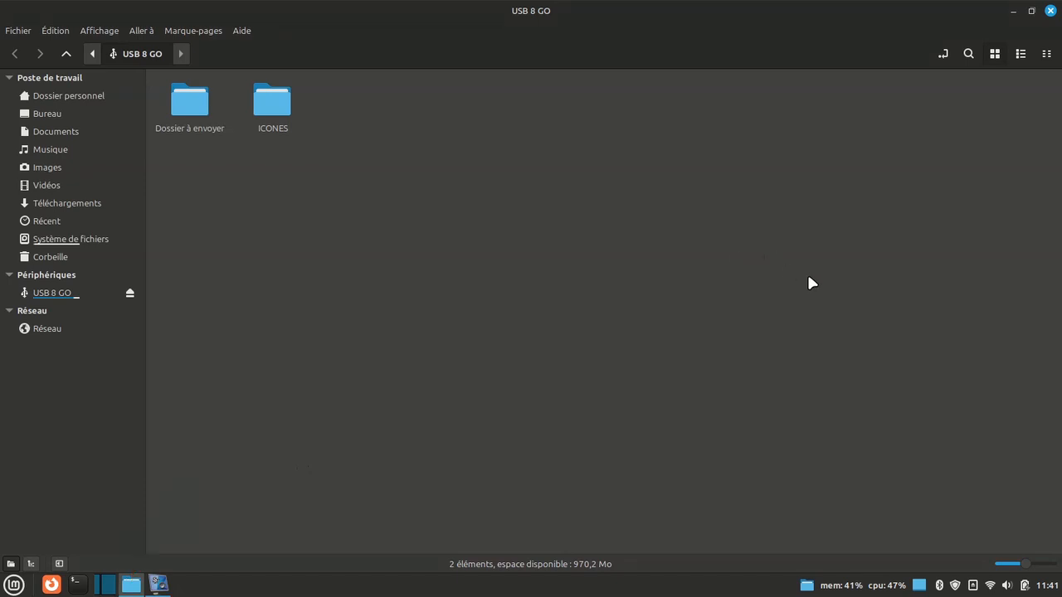
- In panel edit mode, move the removable-drives applet past the clock and the show-desktop applet next to the start menu
right_click(572, 588)
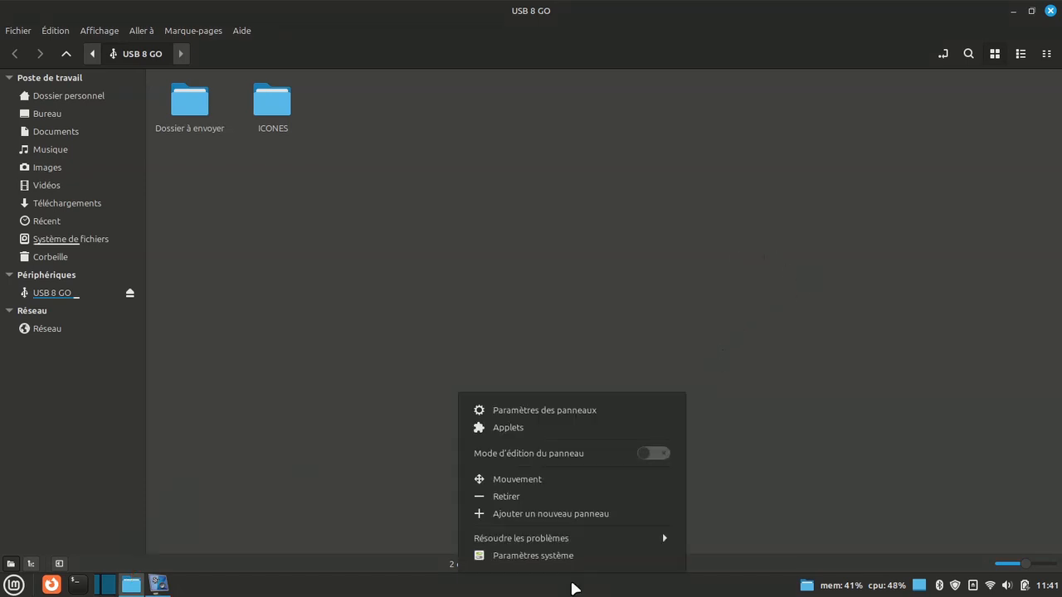
left_click(579, 453)
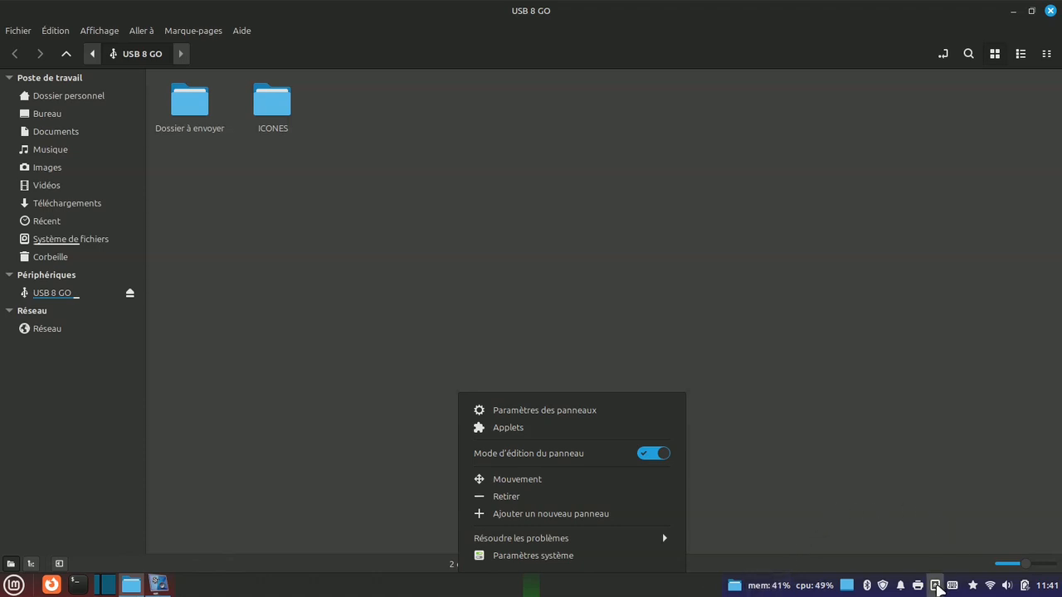
key("Escape")
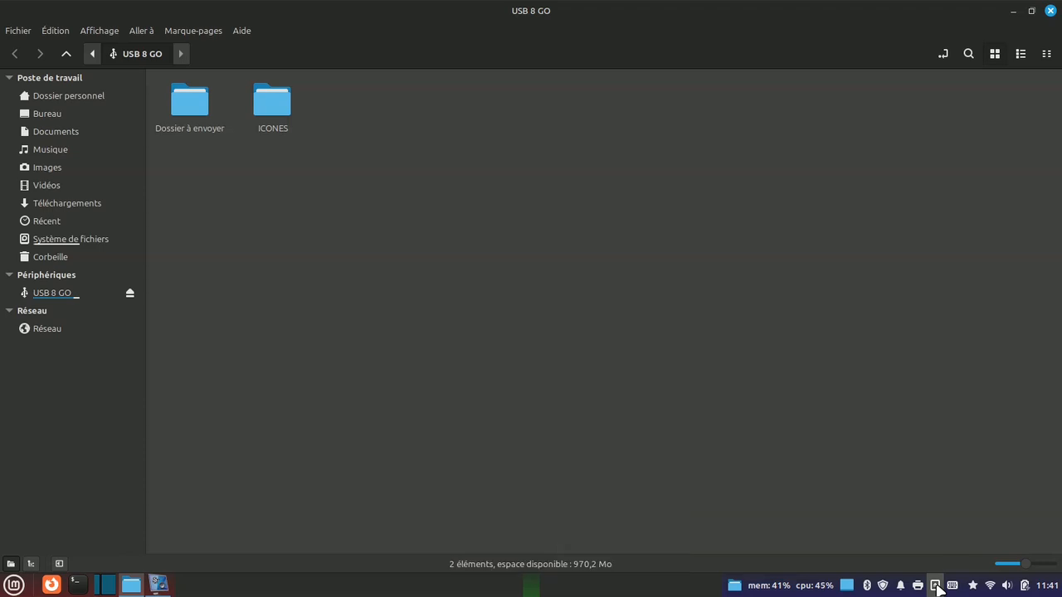
left_click_drag(937, 589, 1056, 585)
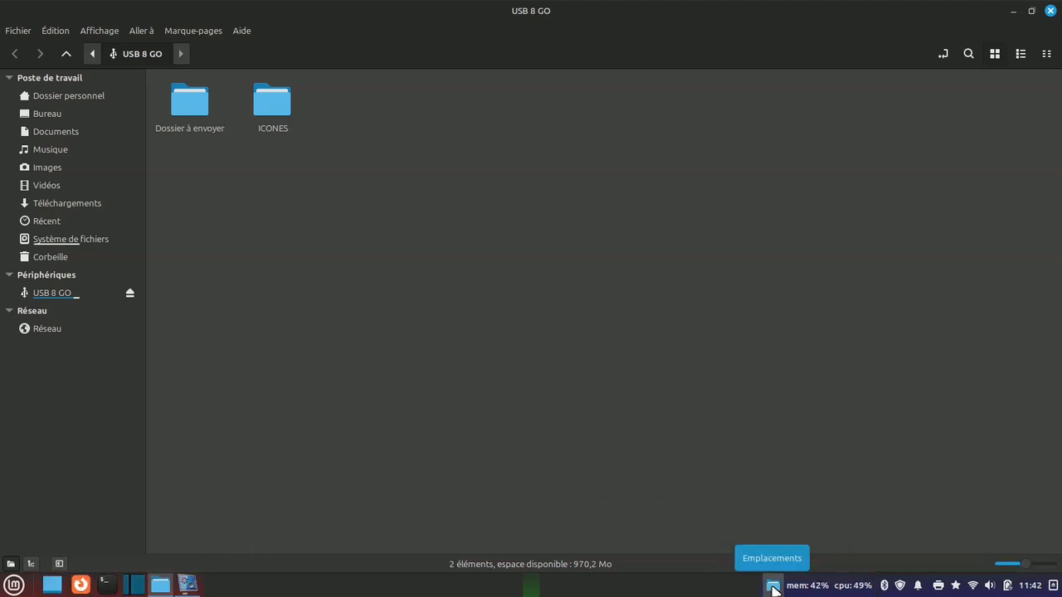
- Move the Emplacements applet between the start menu and the show-desktop applet, and turn off panel edit mode
left_click_drag(772, 587, 49, 584)
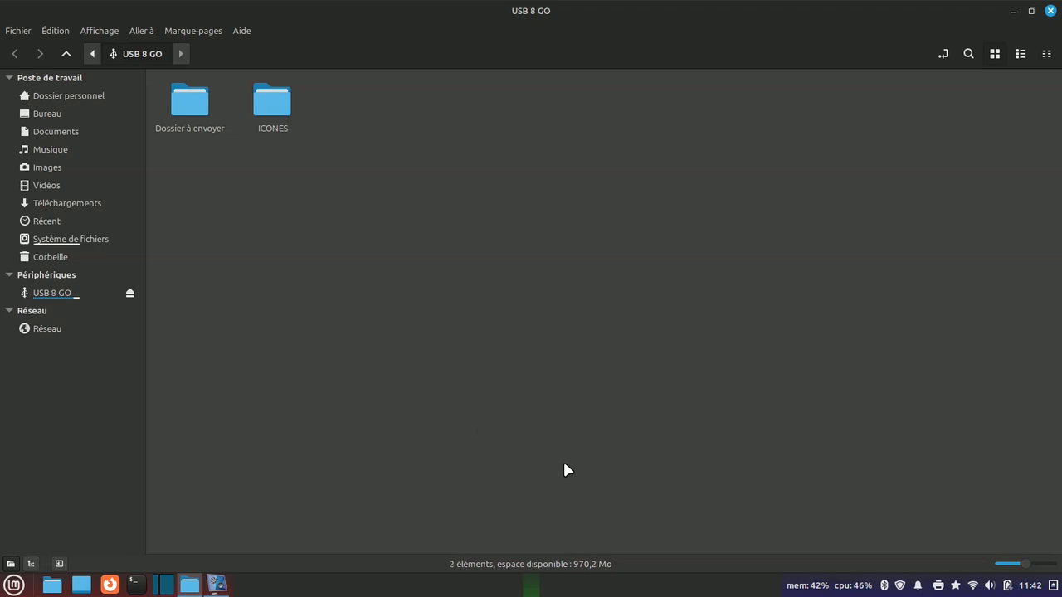
right_click(479, 592)
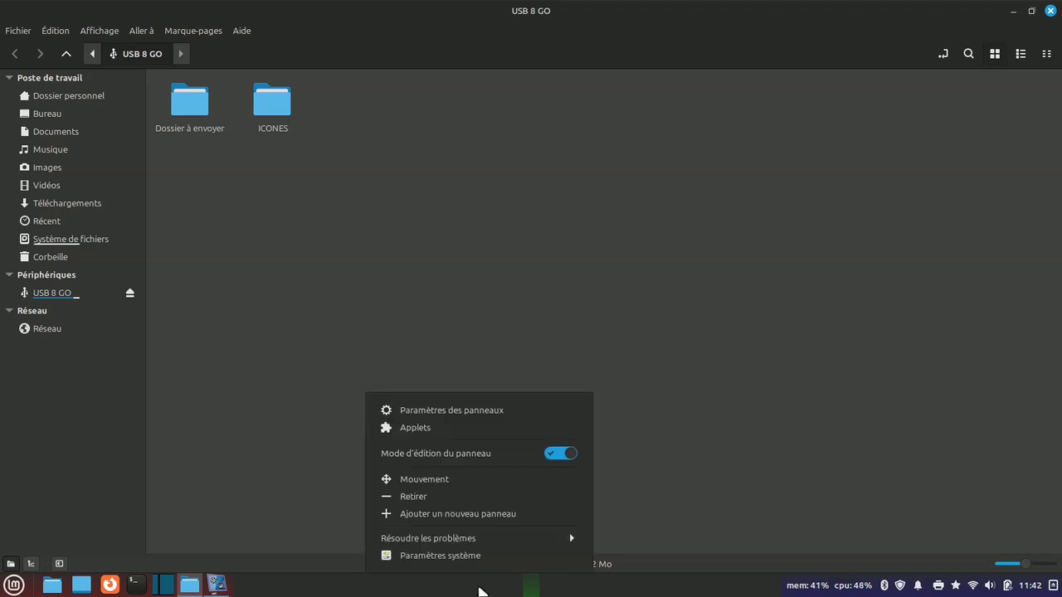
left_click(554, 455)
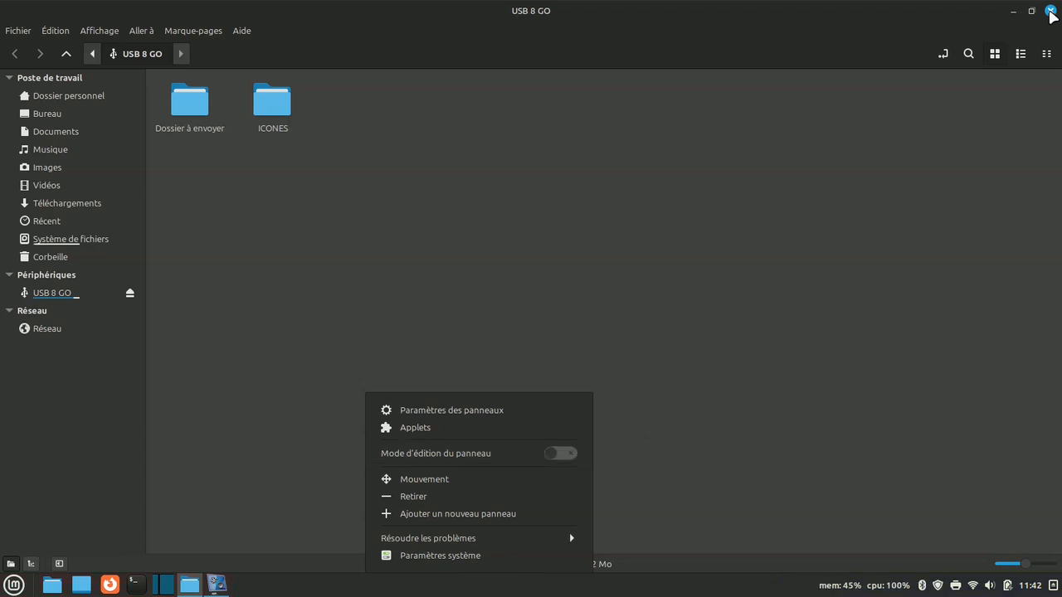
- Close the USB 8 GO window and open Dossier personnel from the Emplacements applet, hiding and restoring it with the show-desktop applet
left_click(1049, 14)
left_click(1050, 14)
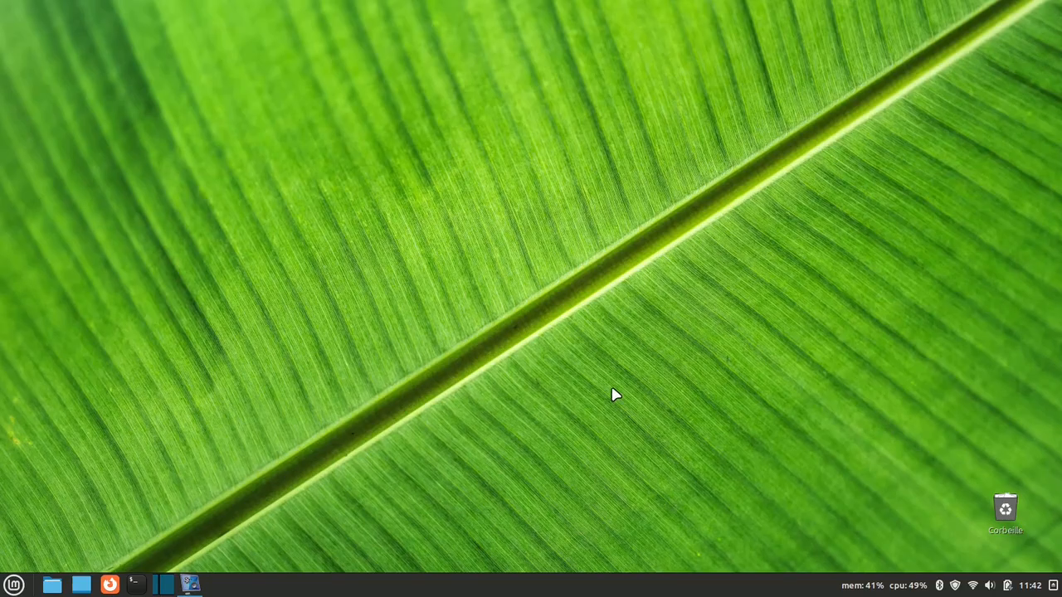
left_click(53, 586)
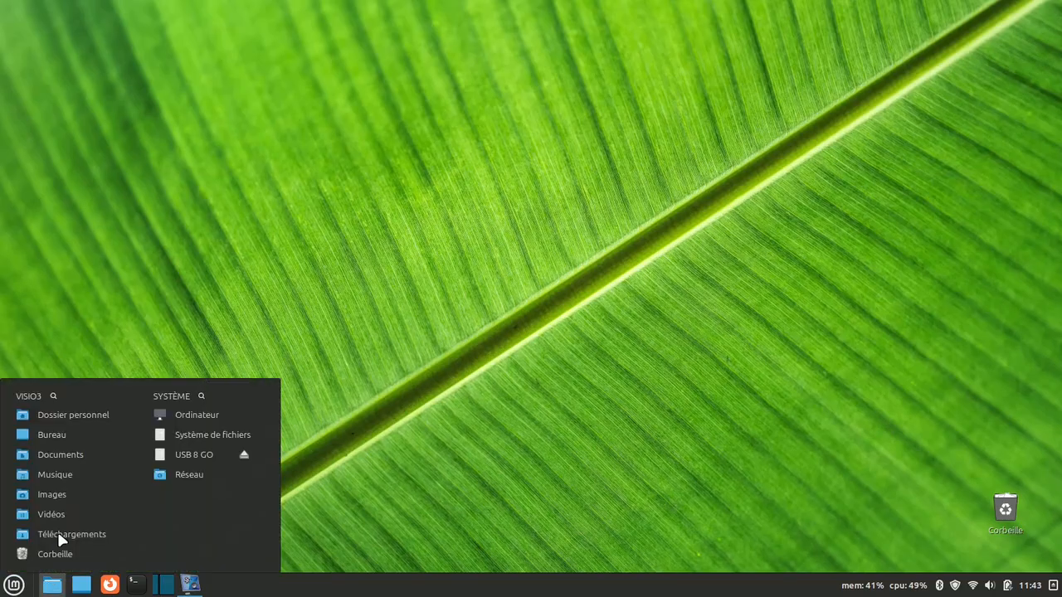
left_click(56, 418)
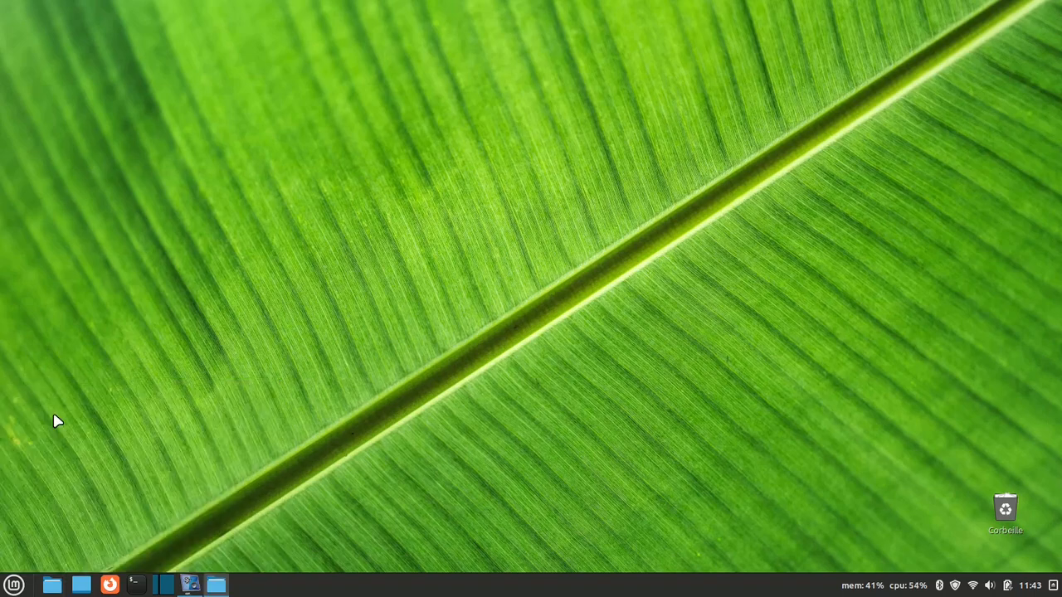
left_click(83, 586)
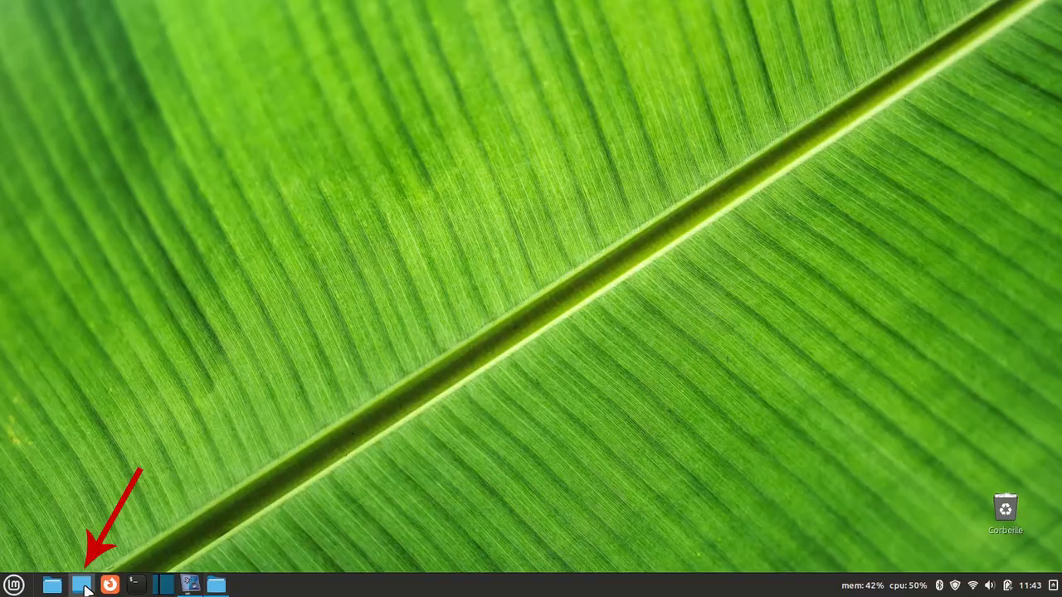
left_click(83, 585)
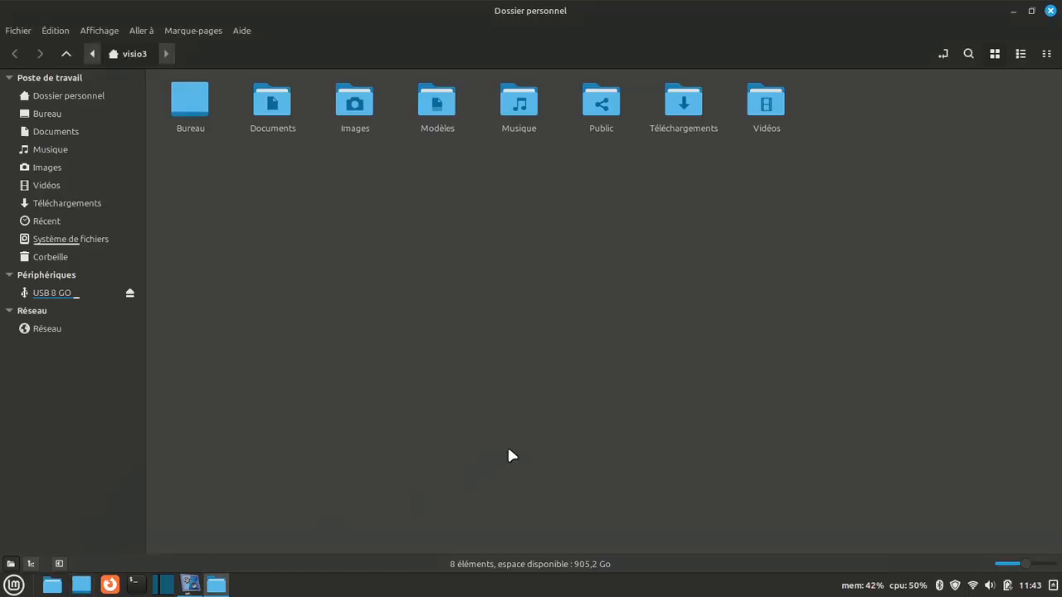
- Copy the ICONES folder from the USB 8 GO drive into the Documents folder
left_click(51, 295)
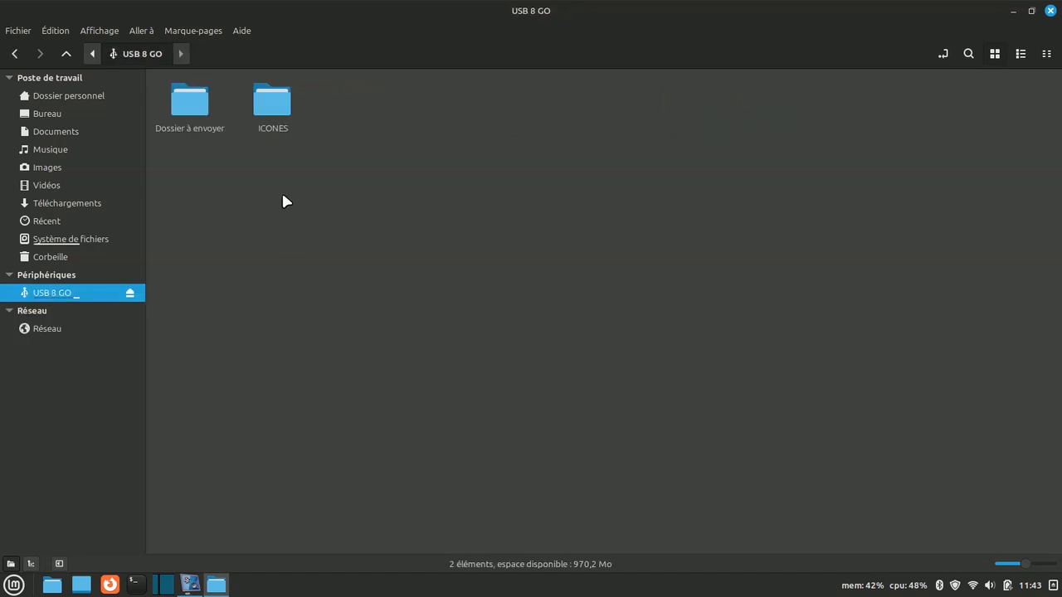
left_click(279, 103)
right_click(280, 103)
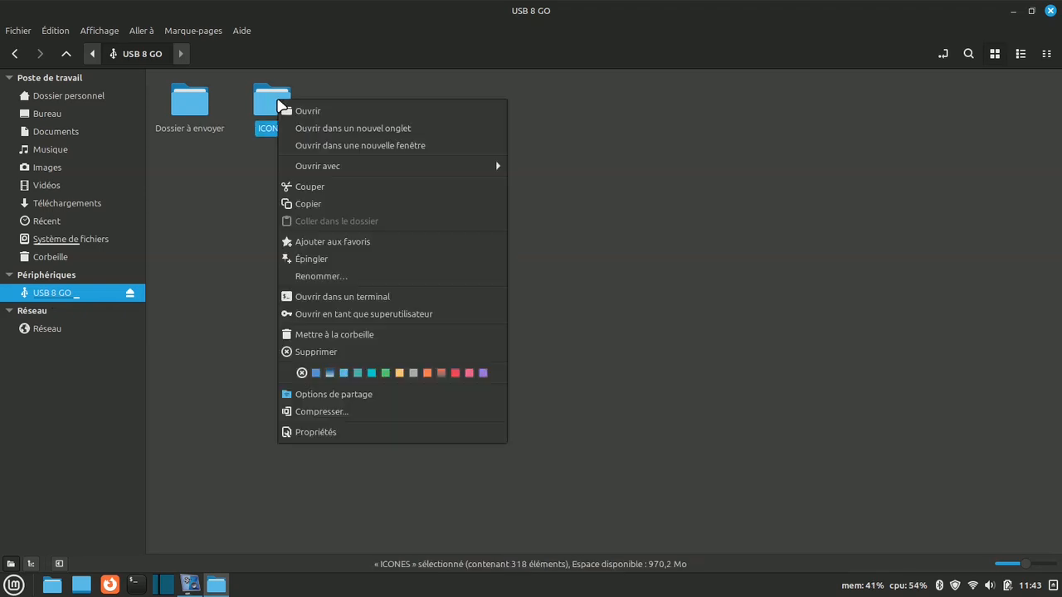
left_click(318, 204)
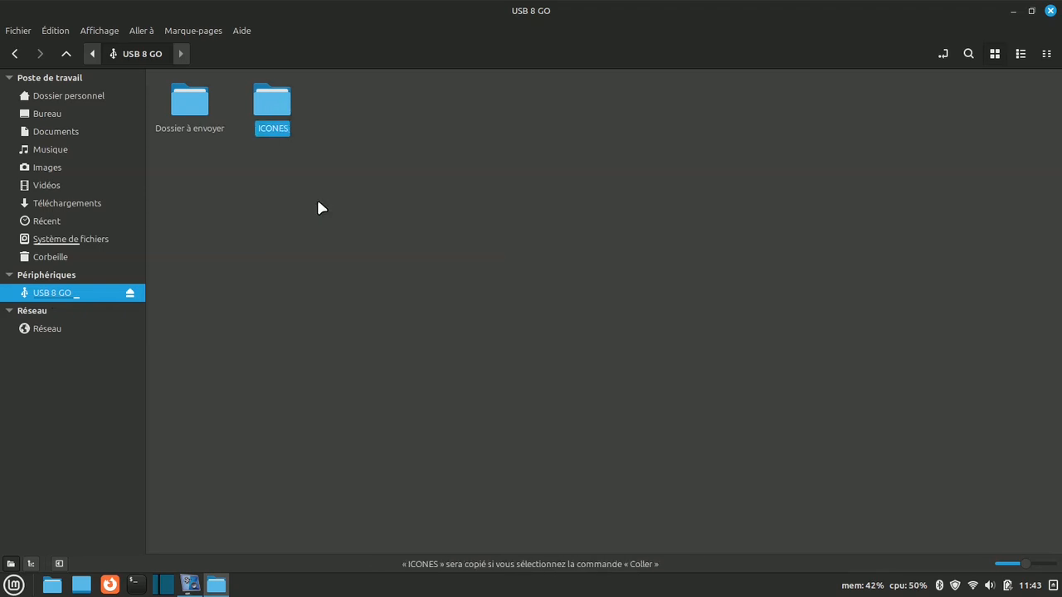
left_click(75, 131)
right_click(193, 133)
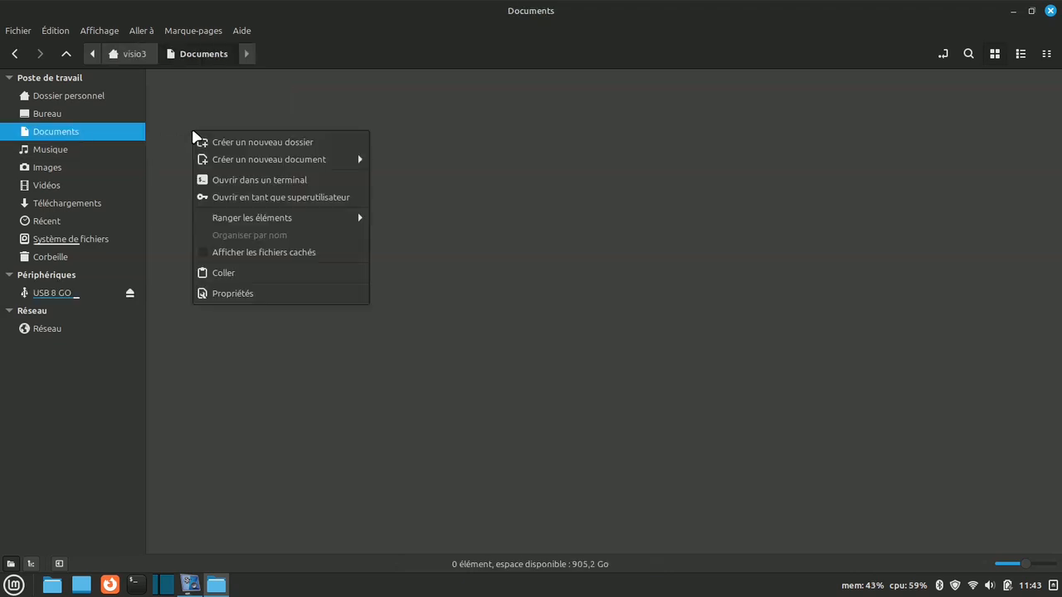
left_click(233, 272)
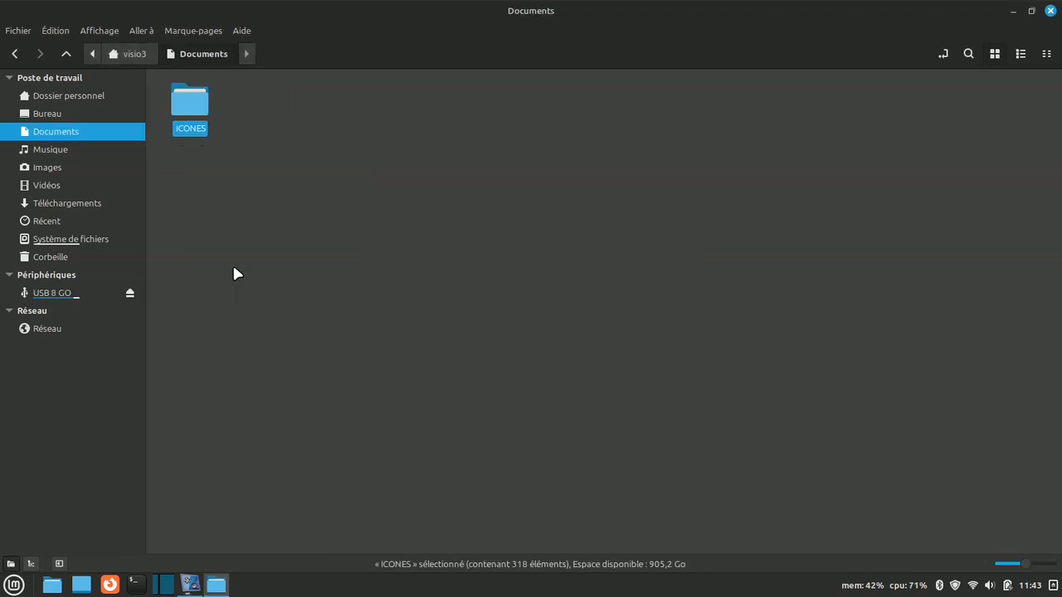
left_click(234, 273)
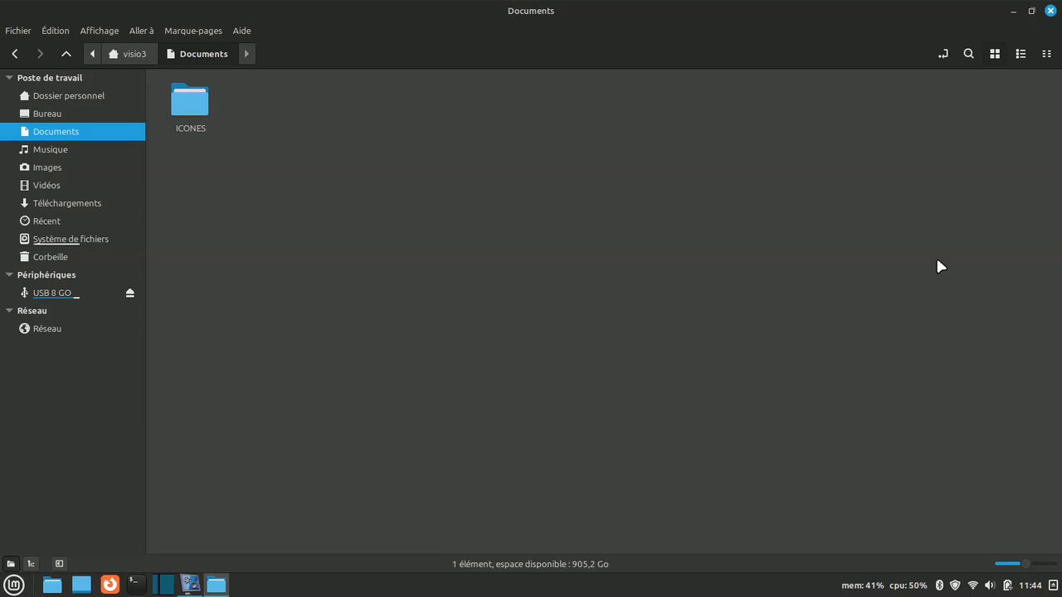
- Close the Documents window and eject the USB 8 GO drive from the removable-drives applet
left_click(1050, 11)
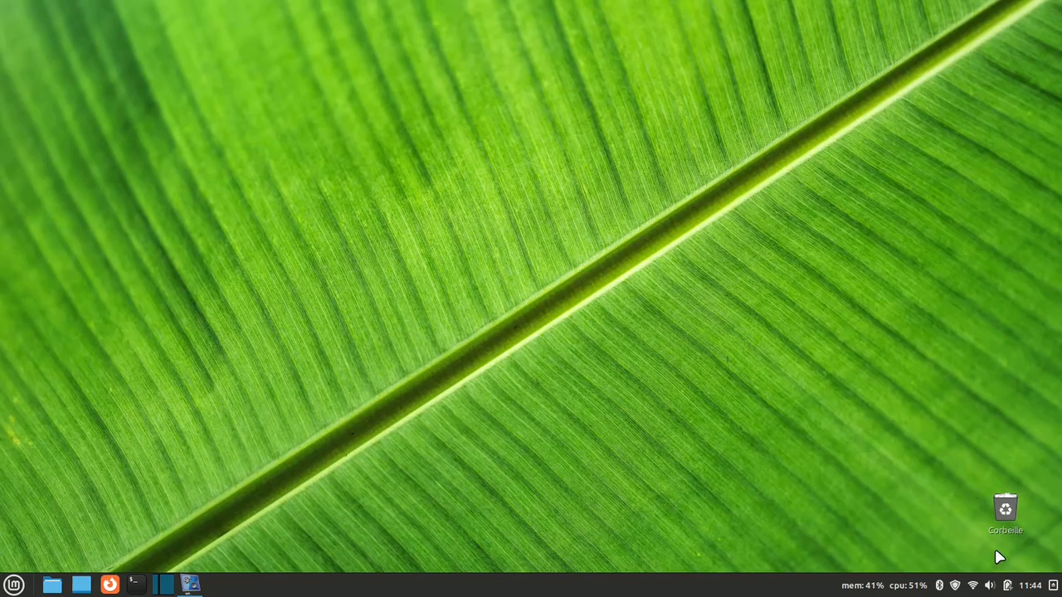
left_click(1053, 587)
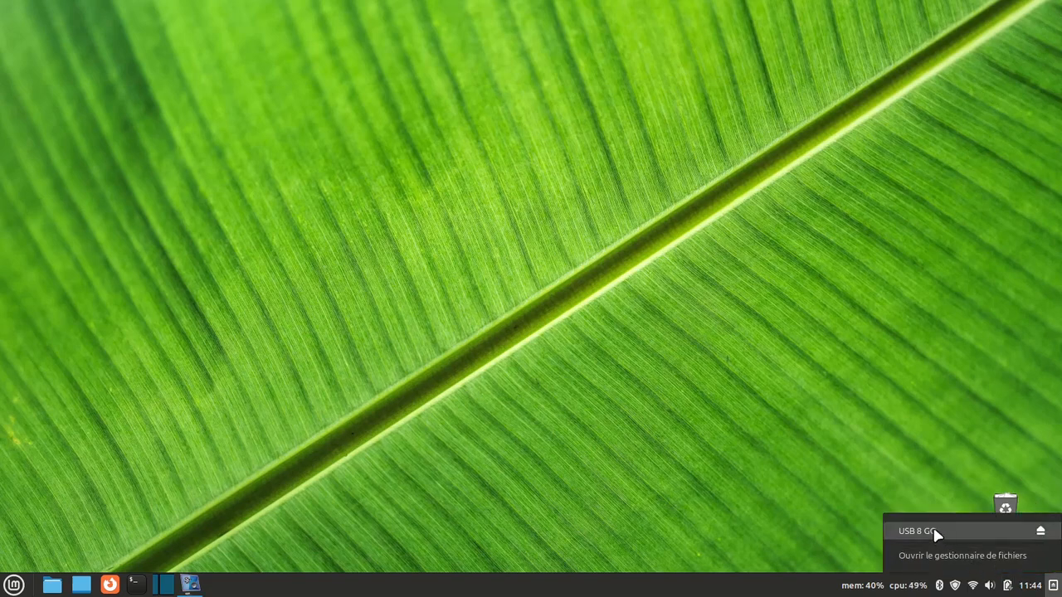
left_click(1043, 533)
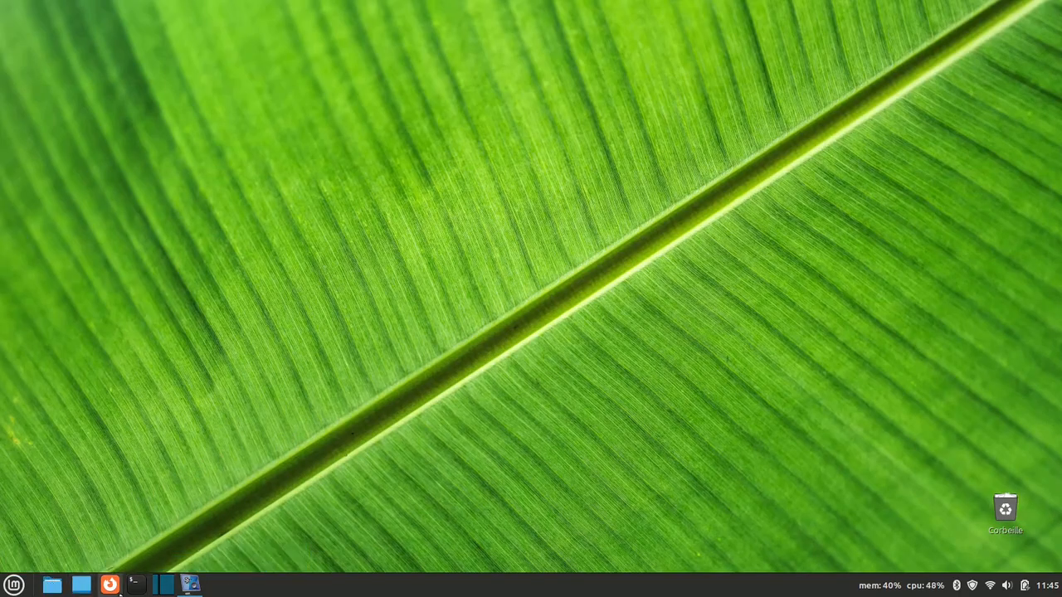
- Try reordering the Firefox and Terminal launchers on the panel, and unpin the Terminal launcher
left_click_drag(113, 588, 234, 589)
mouse_move(137, 586)
left_mouse_down()
mouse_move(106, 586)
mouse_move(161, 586)
mouse_move(108, 586)
mouse_move(133, 590)
left_mouse_up()
right_click(135, 591)
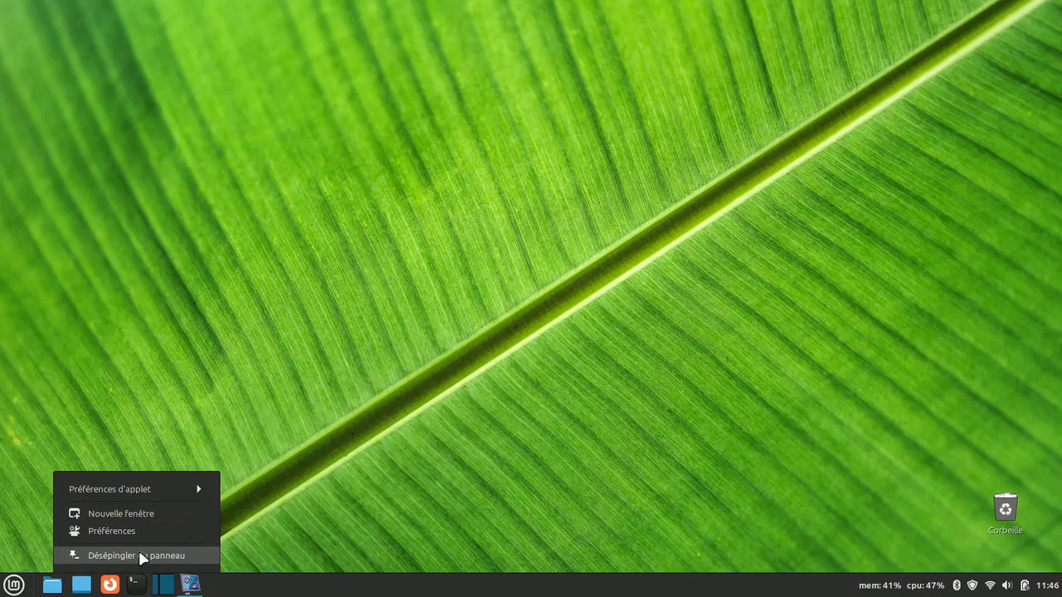
left_click(141, 556)
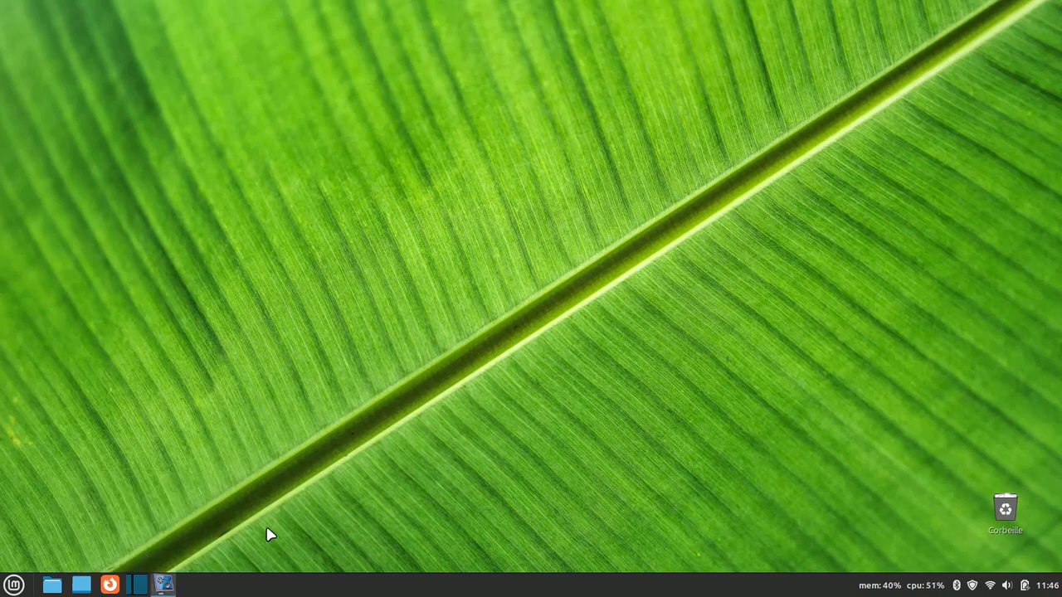
- Add the Fichiers application from the Accessoires category to the panel and move its launcher just before Firefox
left_click(15, 585)
left_click(15, 586)
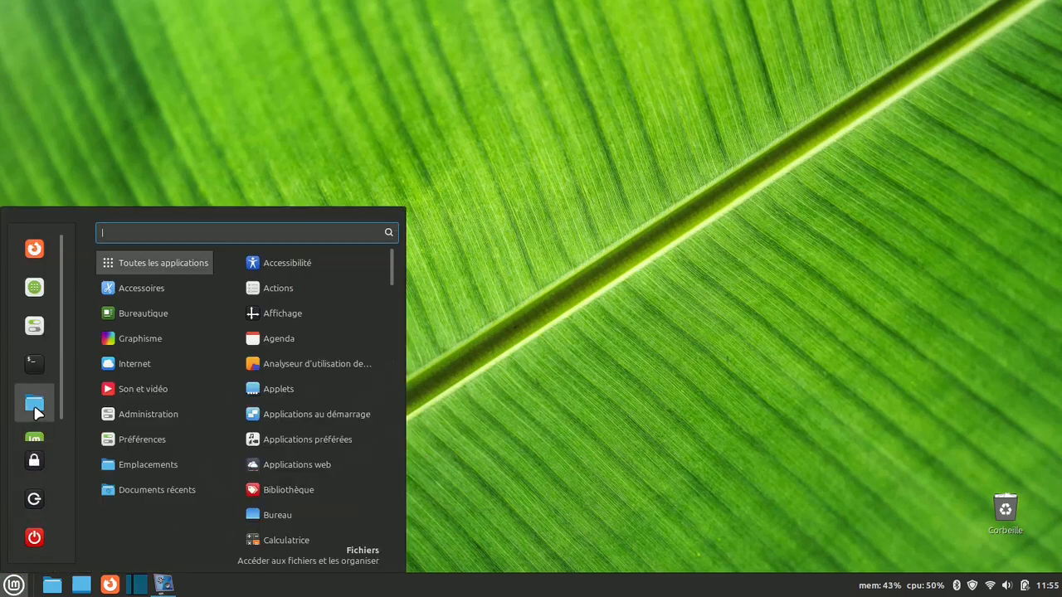
mouse_move(156, 292)
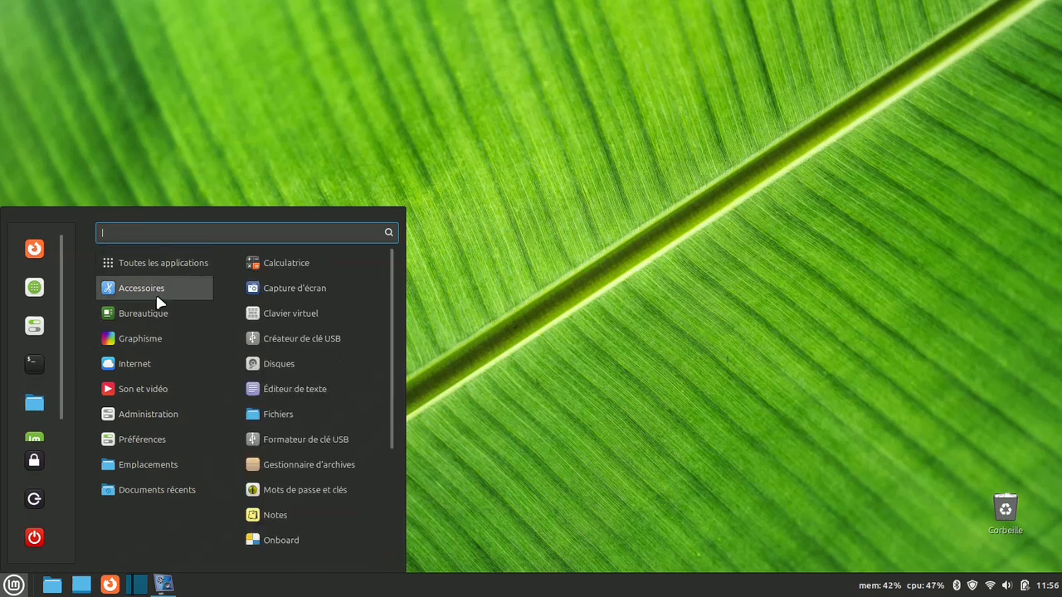
right_click(301, 413)
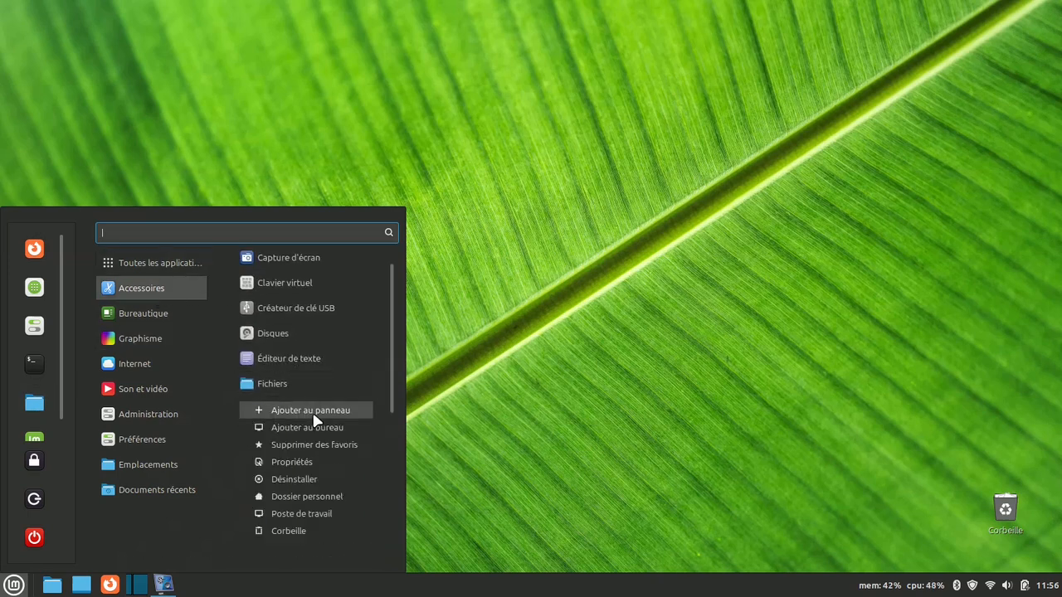
left_click(314, 415)
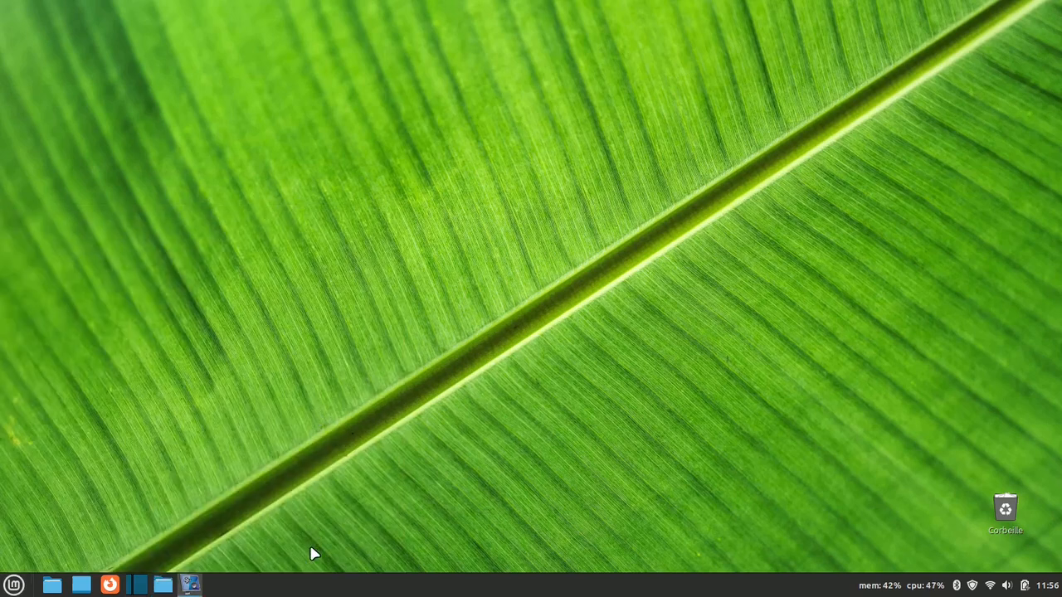
left_click_drag(163, 586, 109, 588)
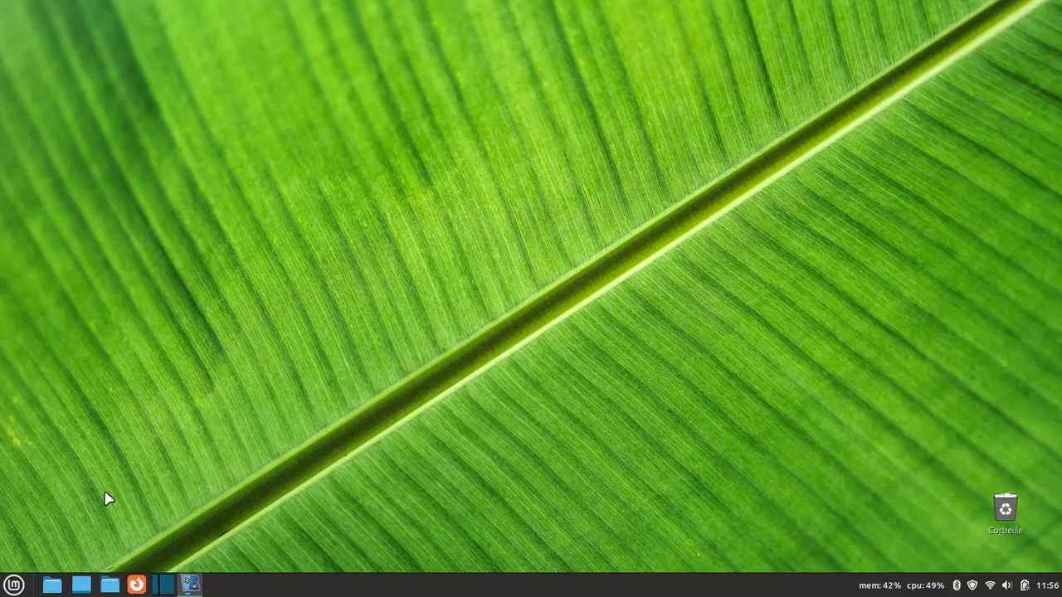
- Open the icon chooser in the Accès direct (Places Center) applet's settings and look through the Appareils and Applications categories
right_click(55, 589)
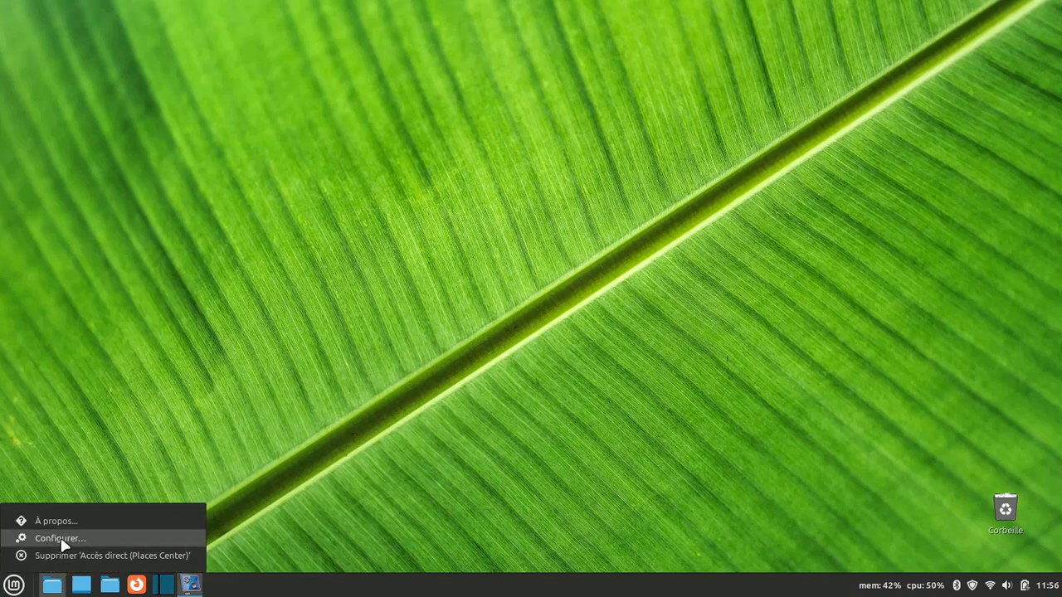
left_click(63, 541)
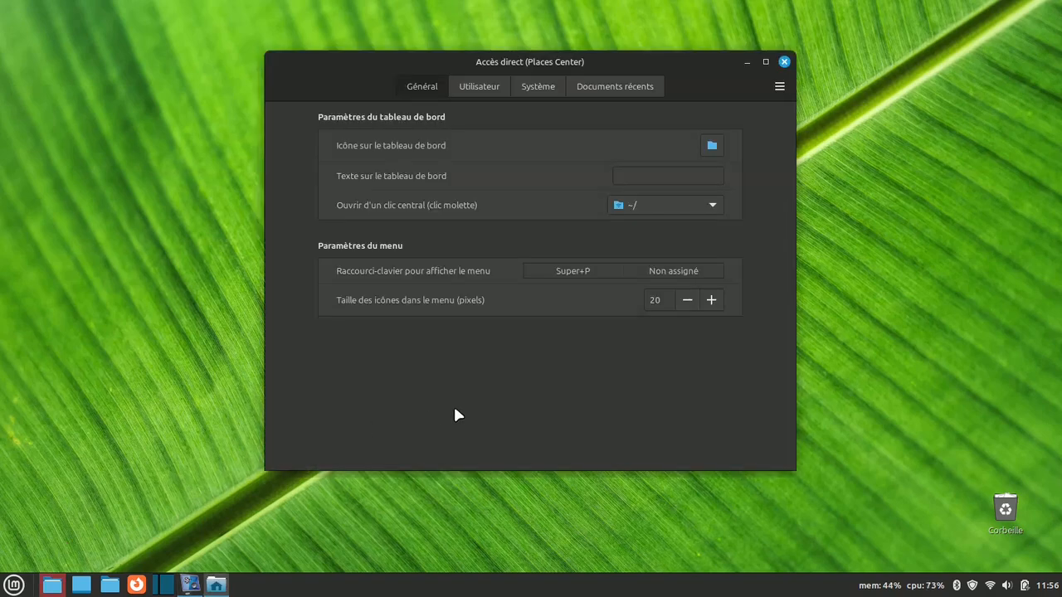
left_click(715, 147)
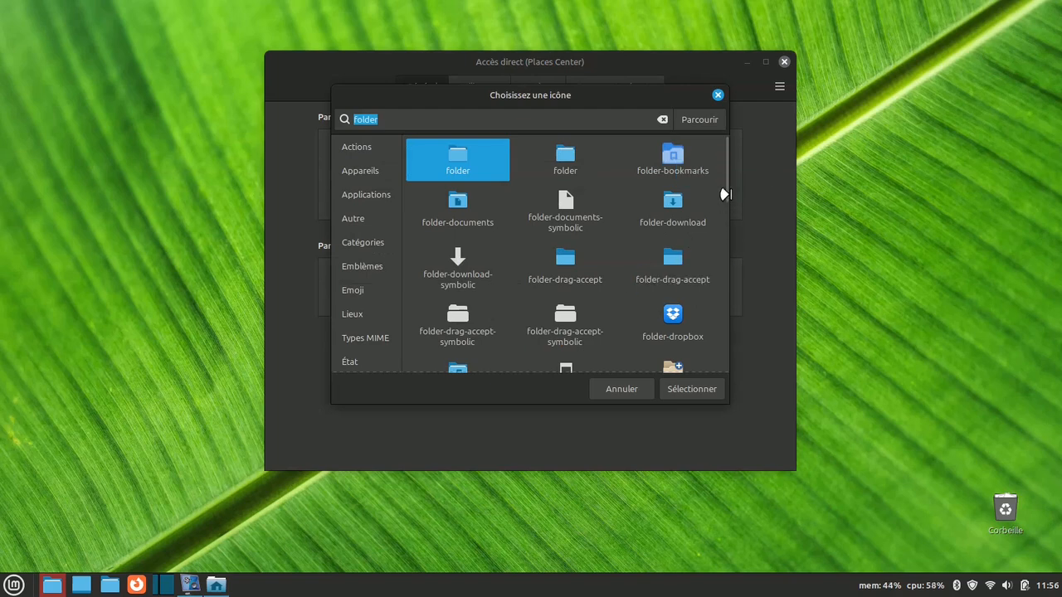
left_click_drag(725, 195, 722, 171)
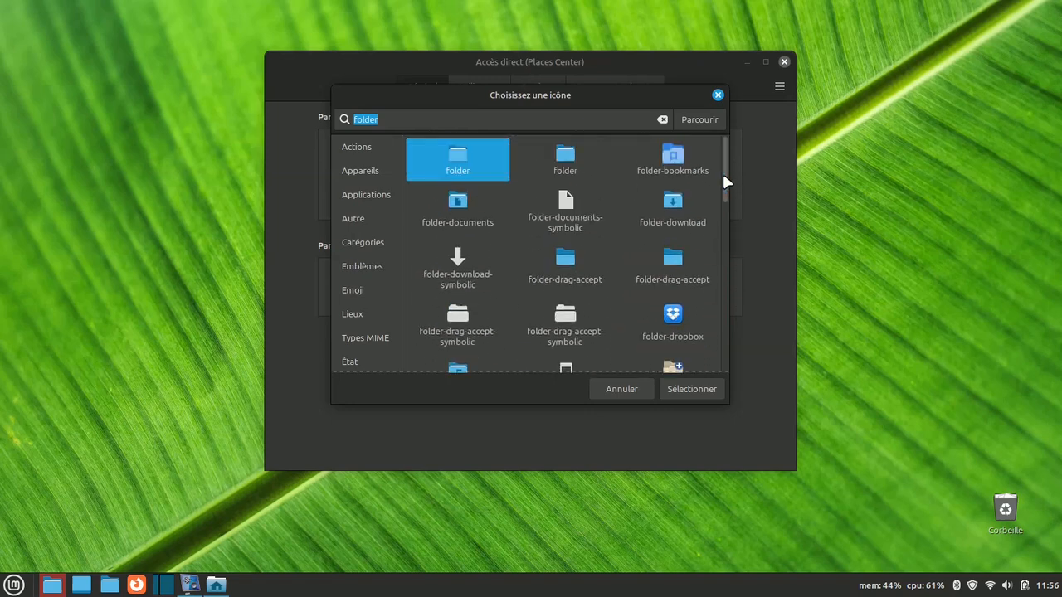
left_click(363, 168)
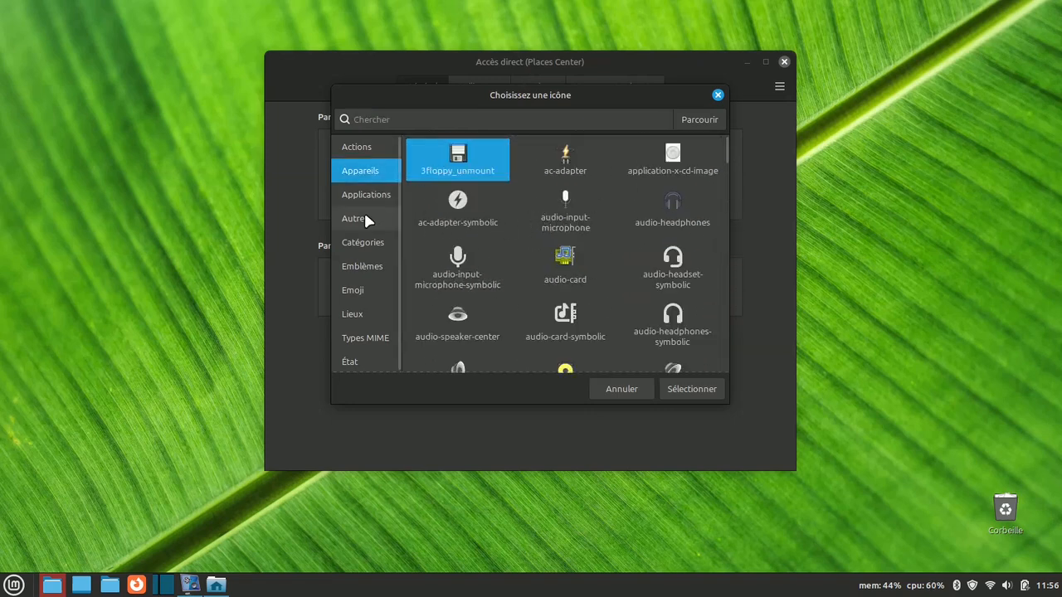
left_click(361, 202)
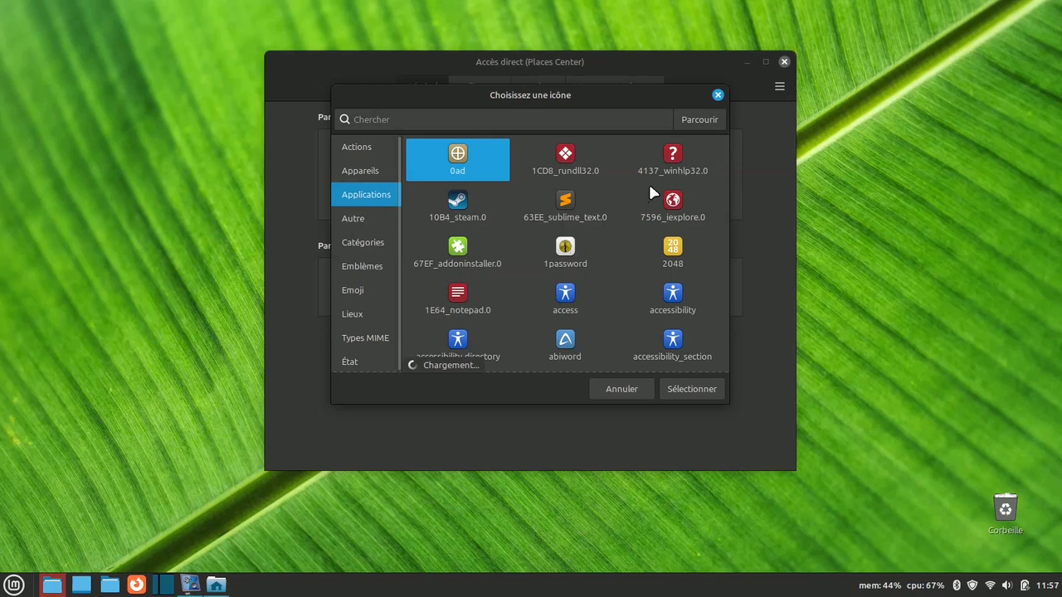
- Browse for an icon image file in the ICONES folder inside Documents and look through its file list
left_click(697, 119)
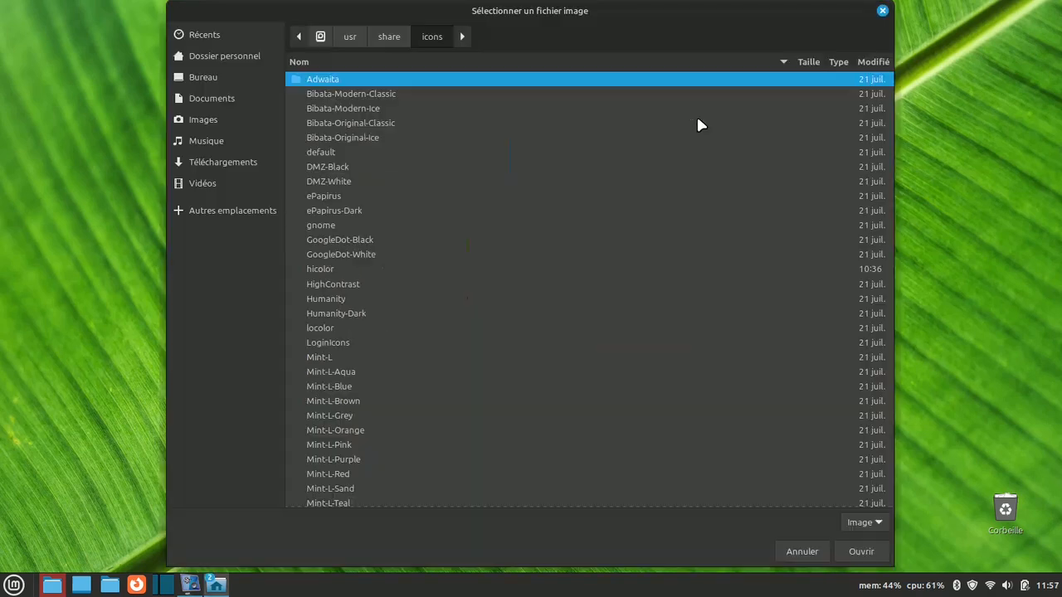
left_click(222, 97)
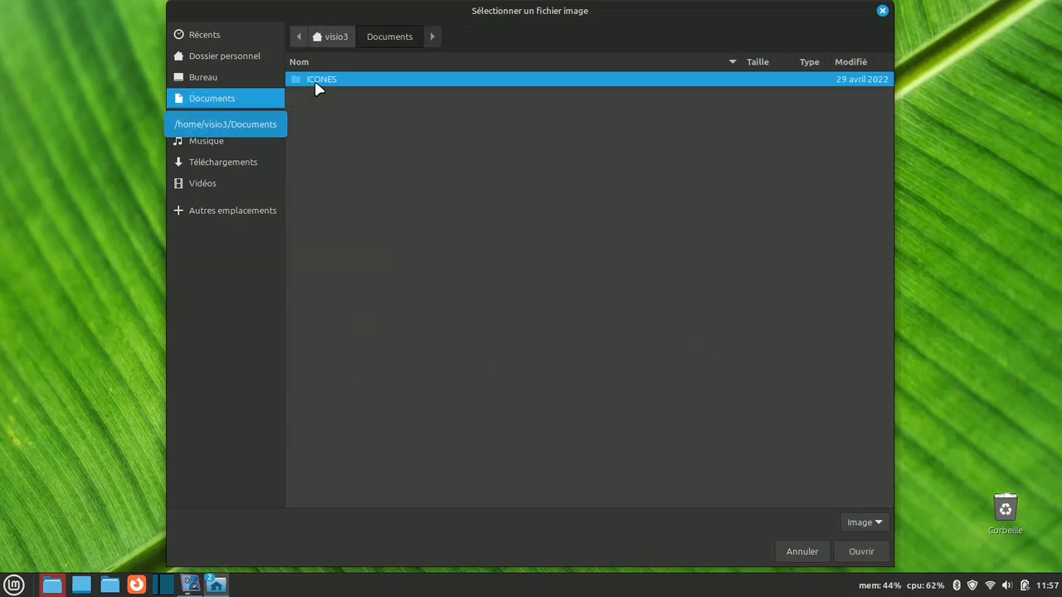
double_click(316, 83)
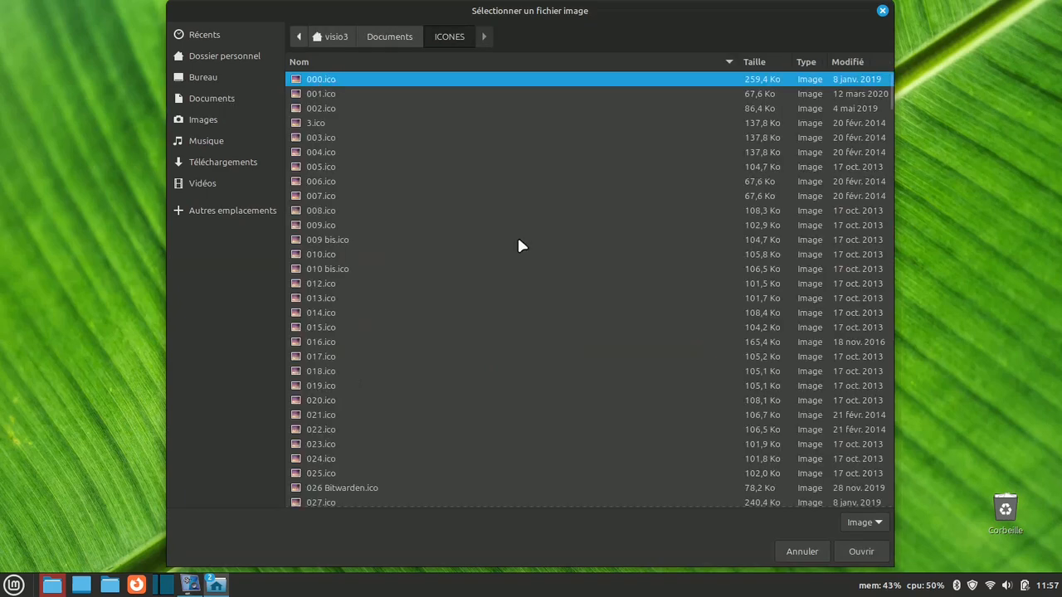
scroll(518, 241, "down", 15)
scroll(518, 242, "down", 6)
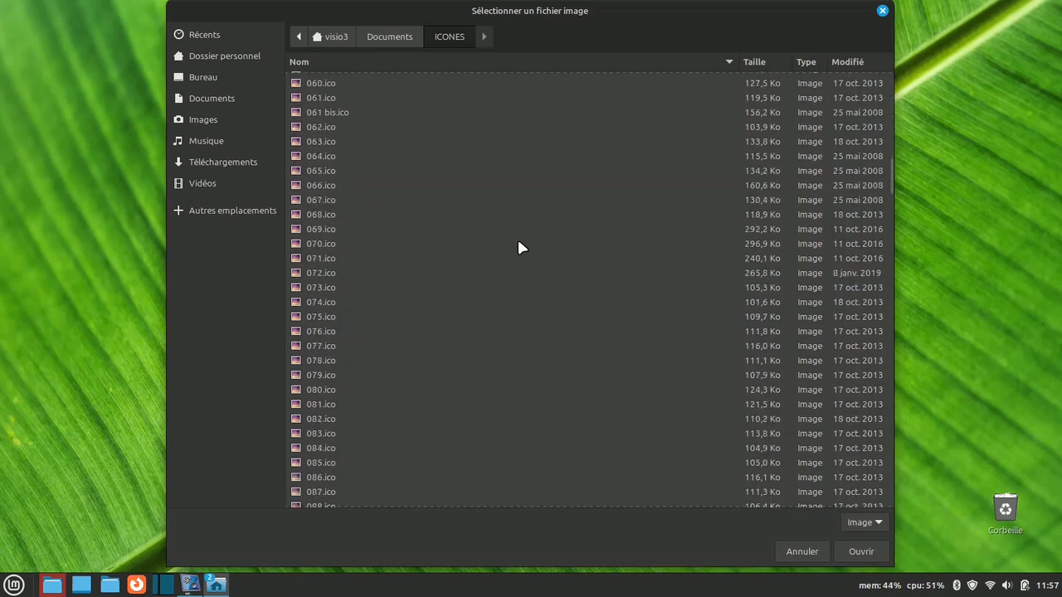
scroll(518, 247, "down", 4)
scroll(520, 244, "up", 8)
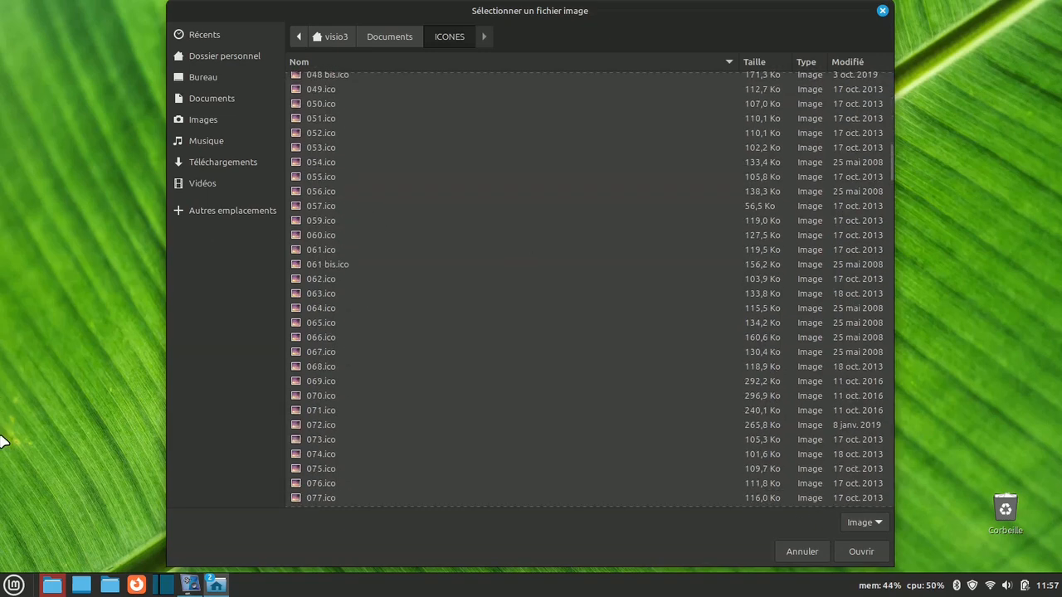
- Preview the icons of Documents/ICONES in a Fichiers window to find the wanted file's name, and minimise that window
left_click(111, 585)
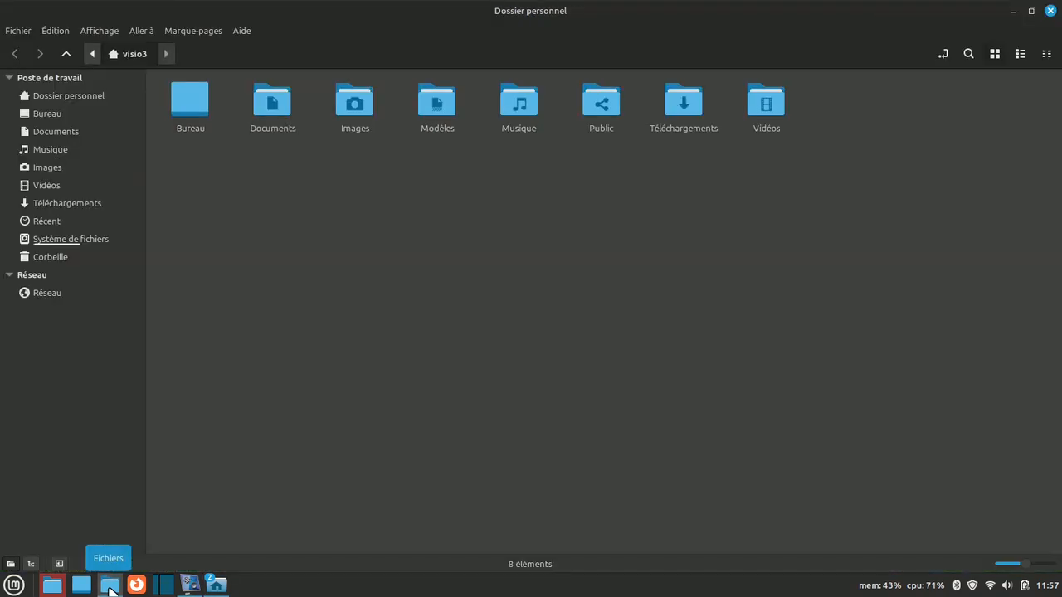
left_click(274, 110)
double_click(274, 111)
double_click(195, 104)
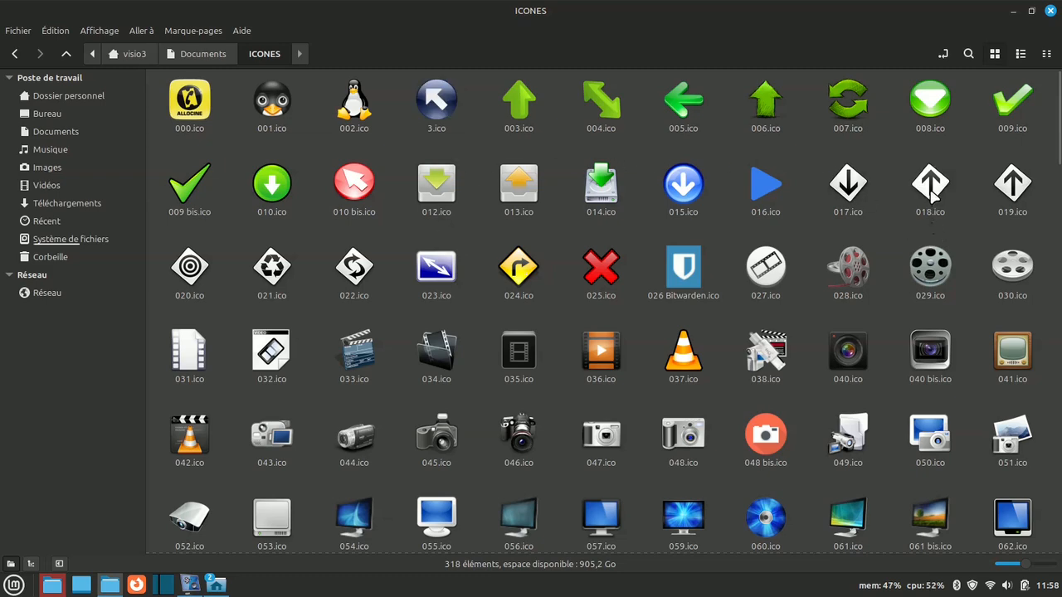
left_click(1012, 11)
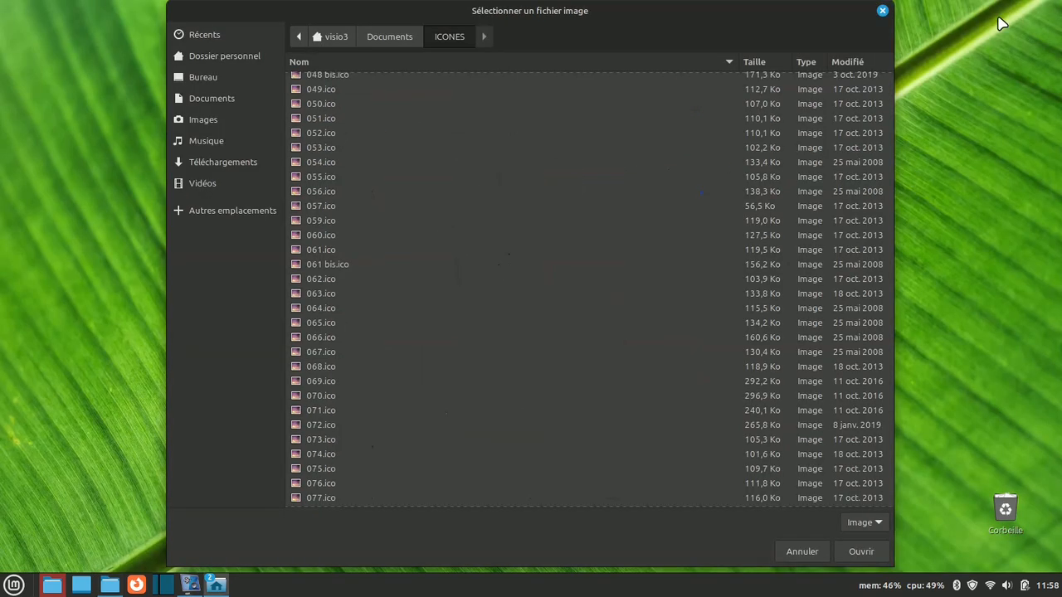
- Set 018.ico from the ICONES folder as the panel icon of the Accès direct applet
scroll(406, 232, "up", 15)
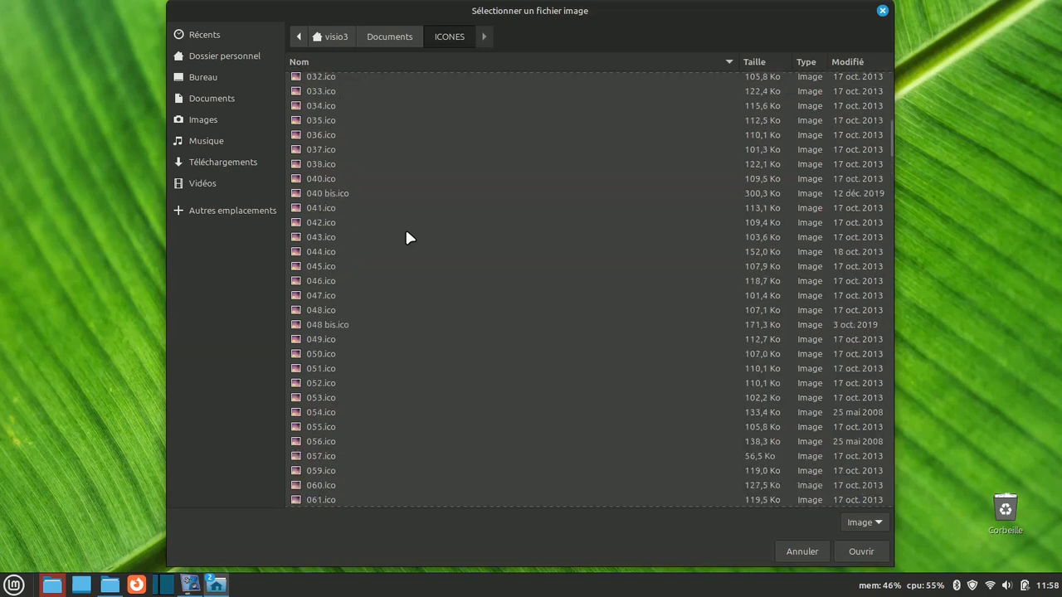
scroll(347, 326, "down", 2)
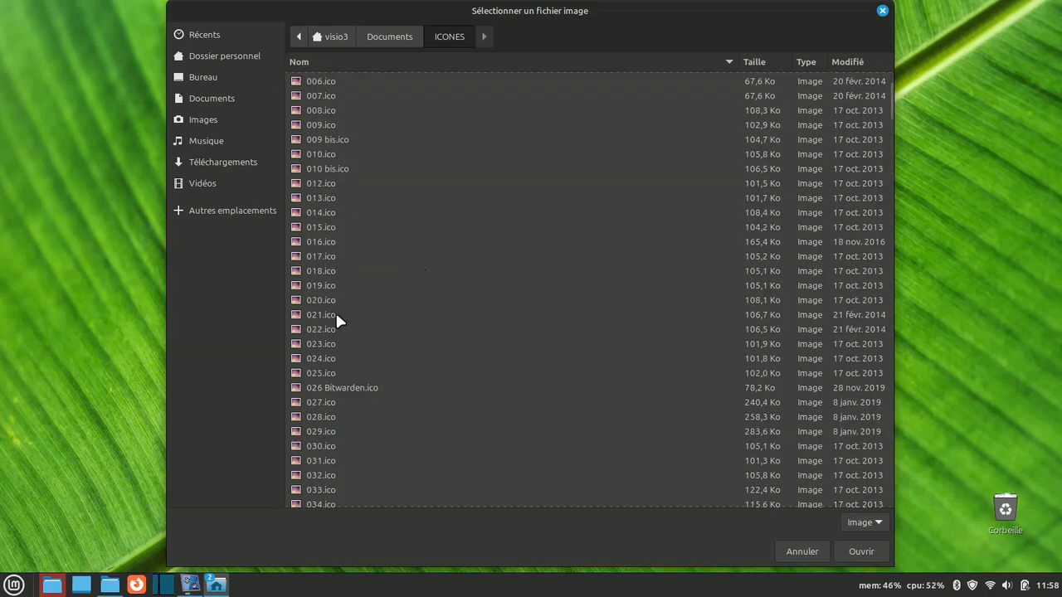
left_click(320, 272)
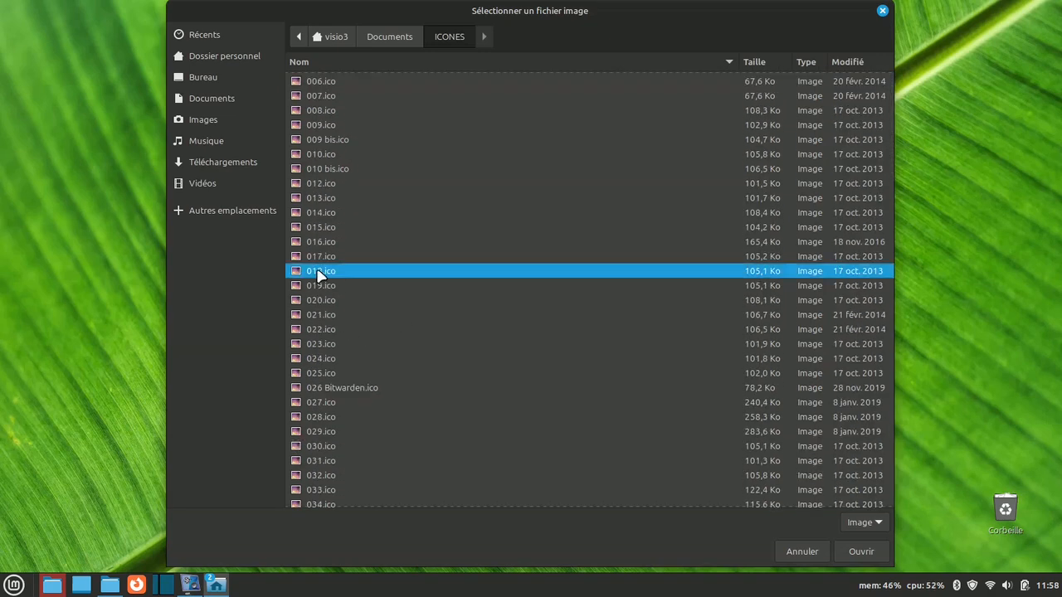
left_click(861, 552)
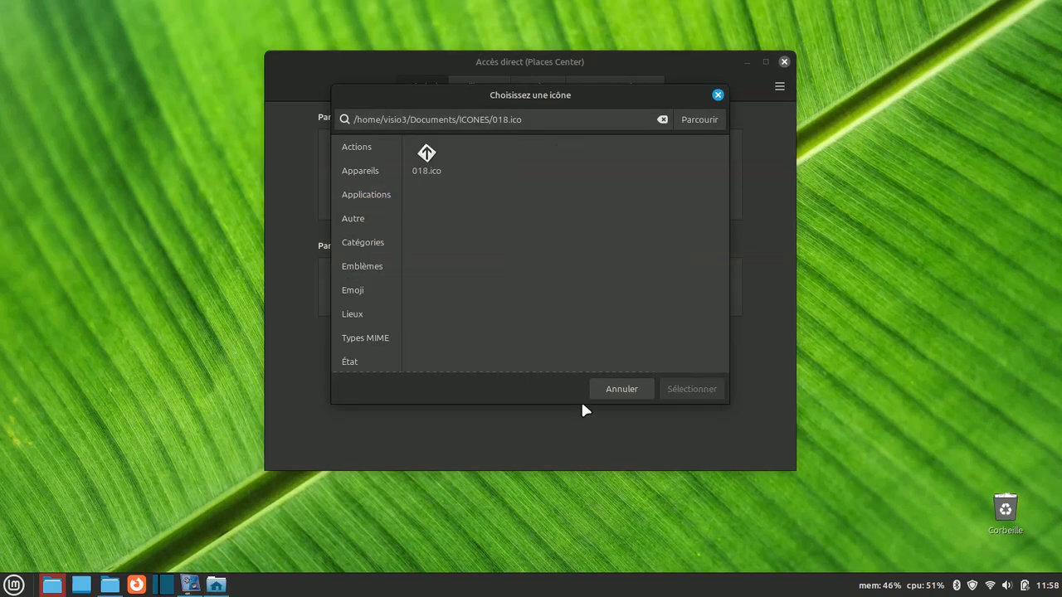
left_click(426, 152)
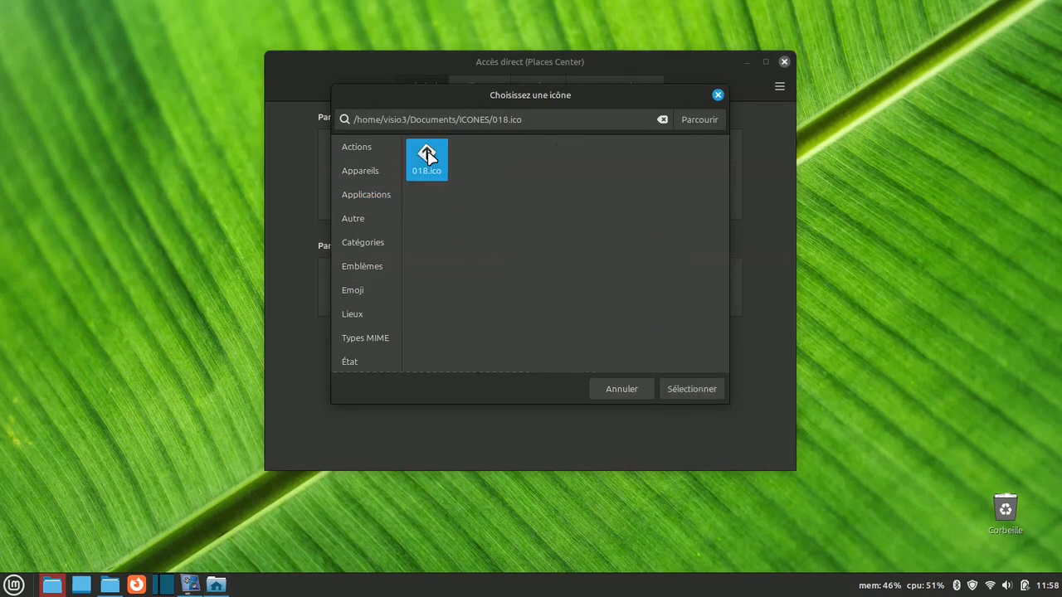
left_click(702, 390)
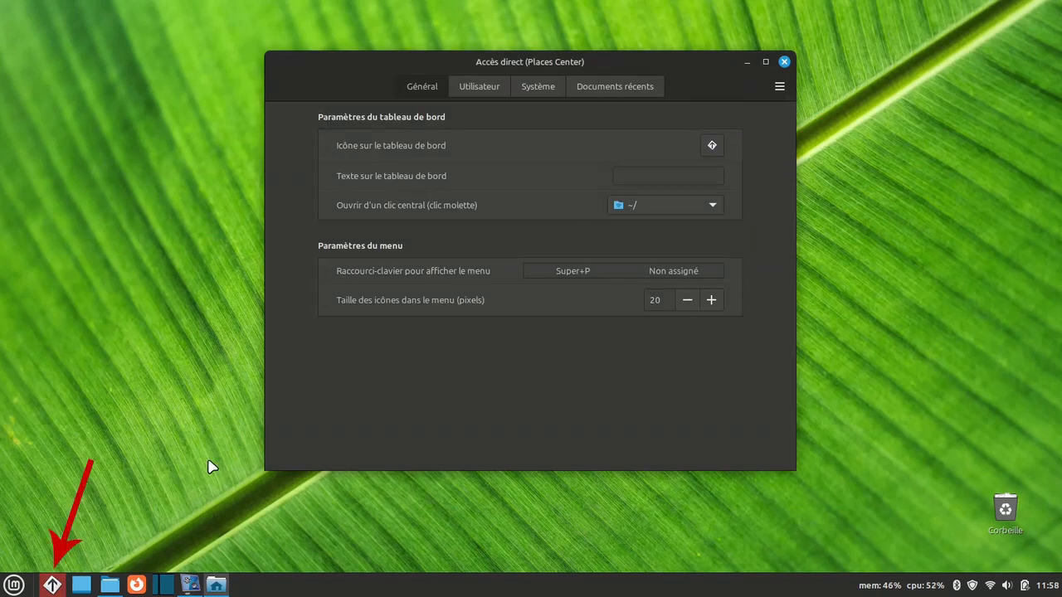
- Examine the Accès direct applet's menu and compare it with its Utilisateur section settings
left_click(52, 586)
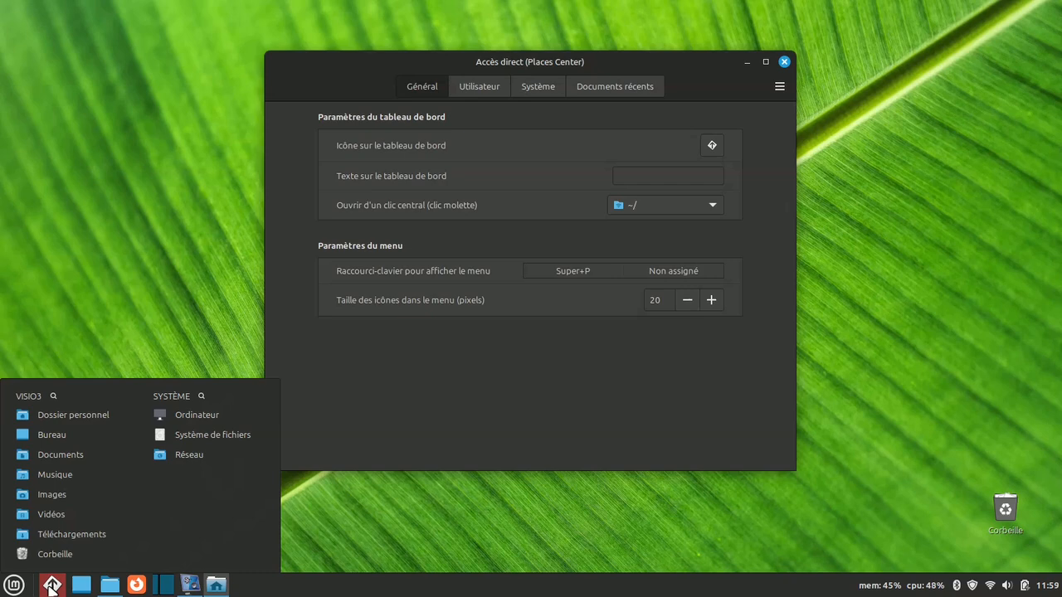
left_click(481, 90)
left_click(479, 86)
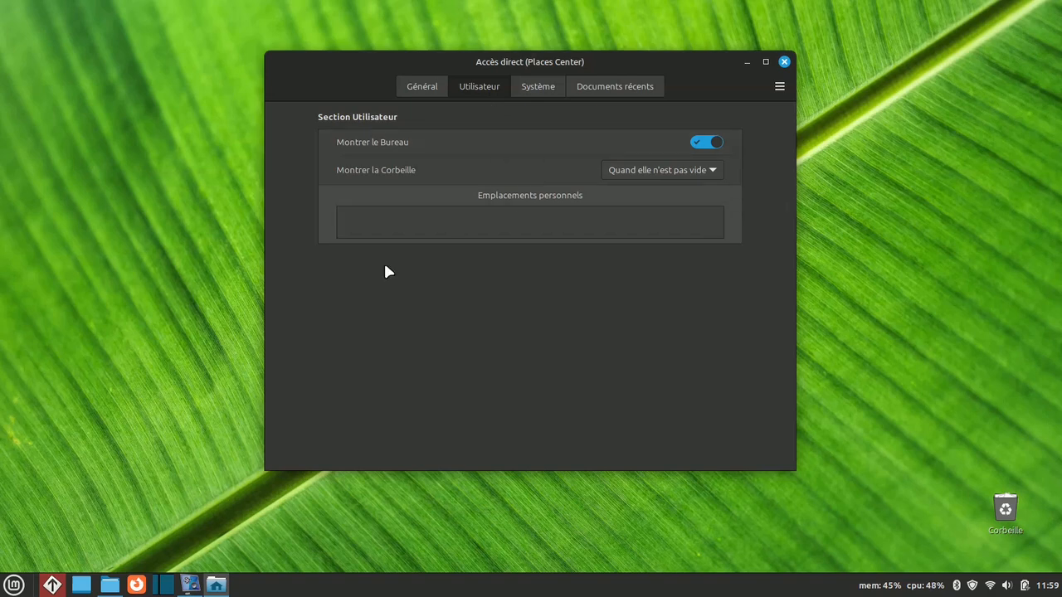
left_click(52, 585)
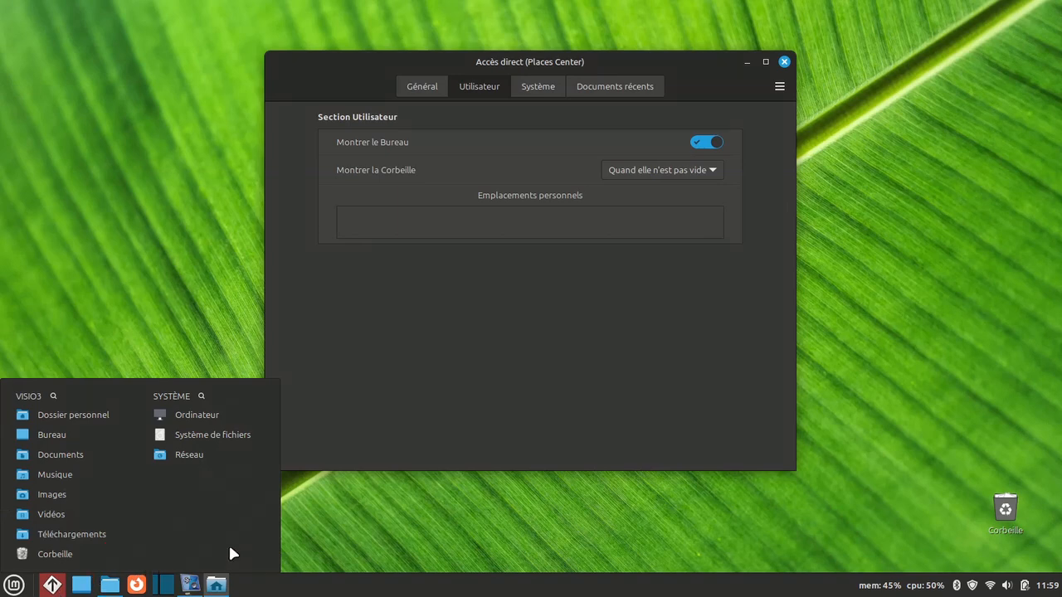
- Hide Ordinateur, Système de fichiers and Réseau in the Système section, show only mounted disks, and check the applet's menu
left_click(537, 90)
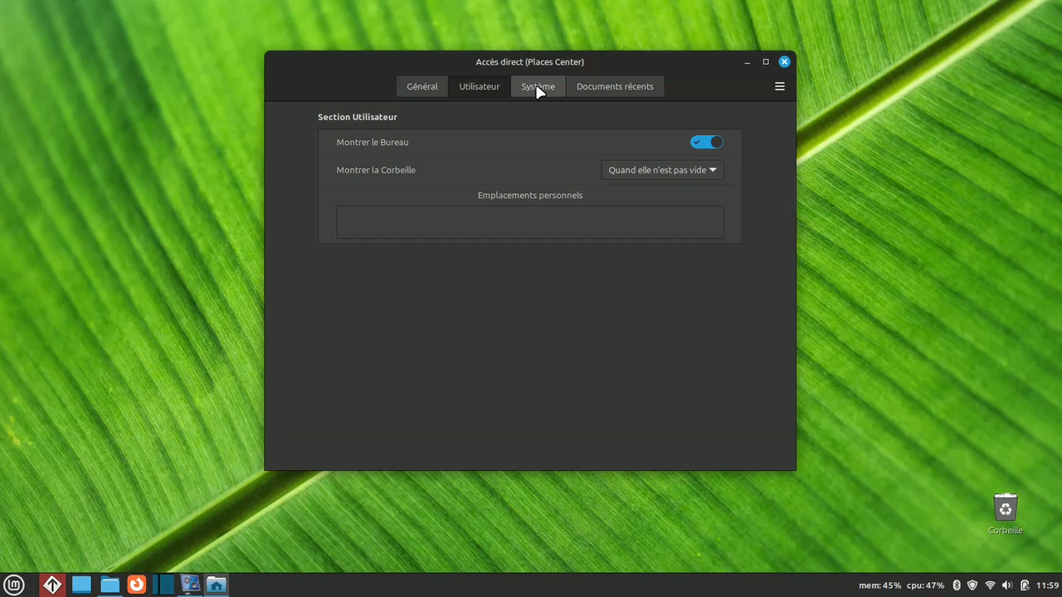
left_click(538, 88)
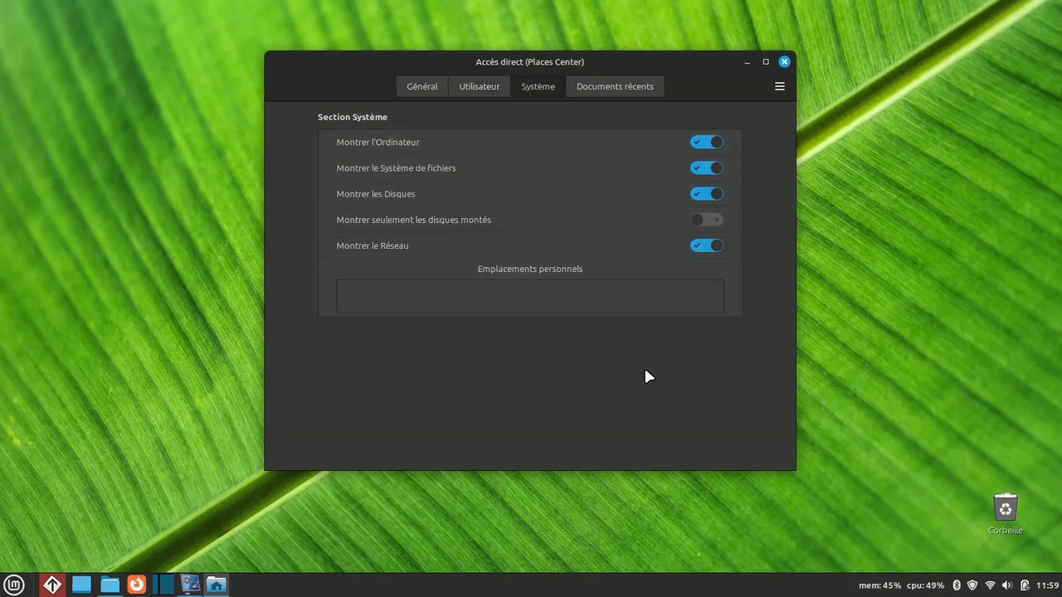
left_click(703, 143)
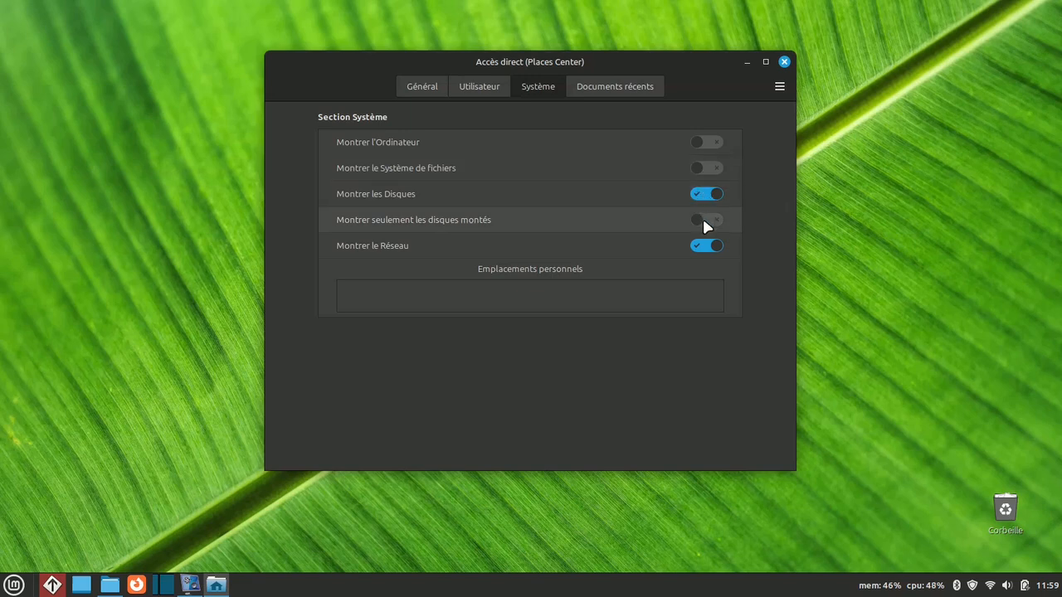
left_click(707, 245)
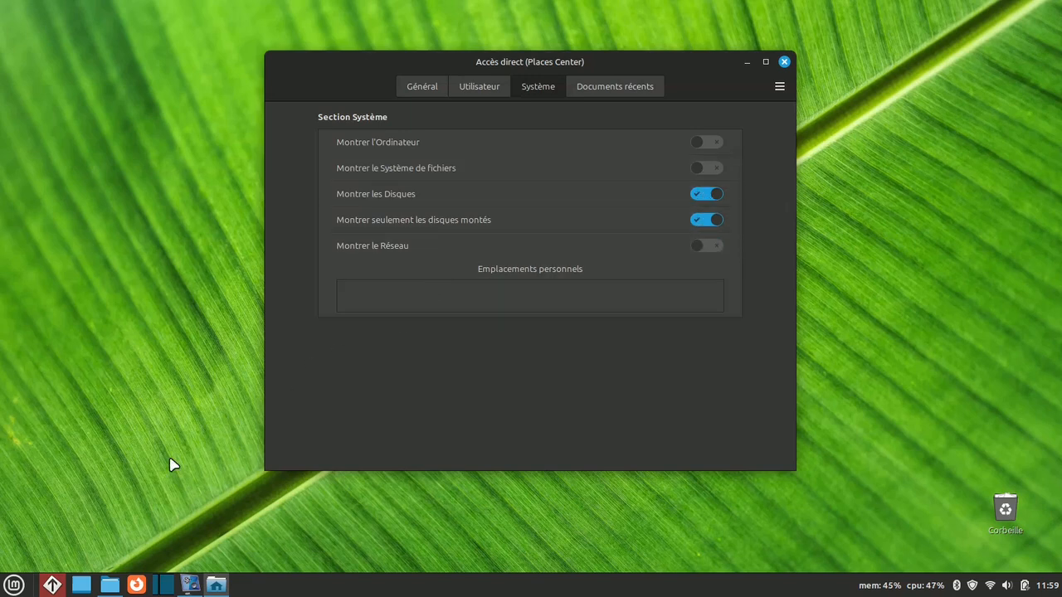
left_click(50, 586)
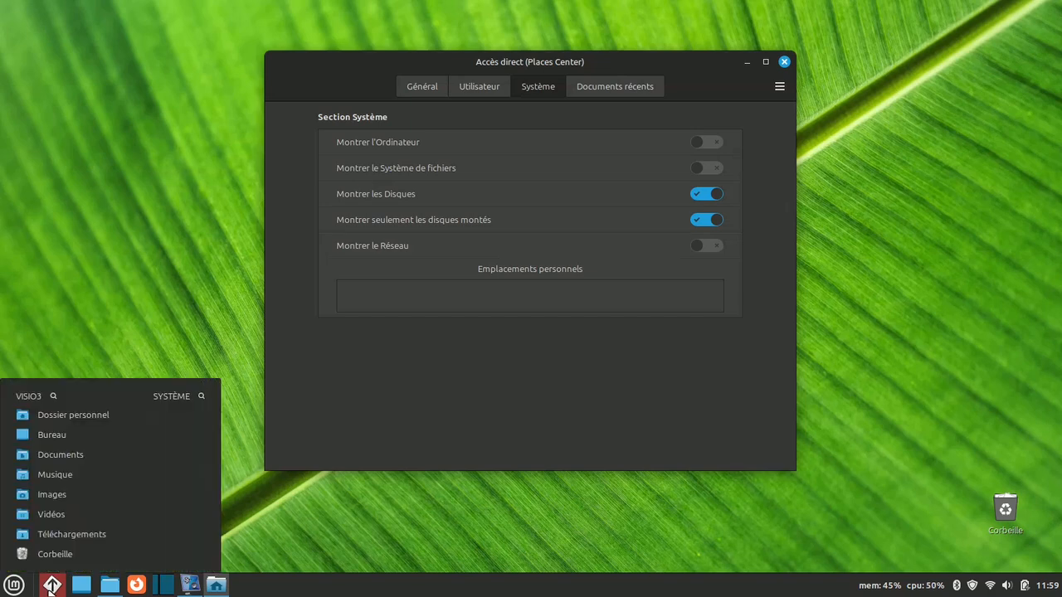